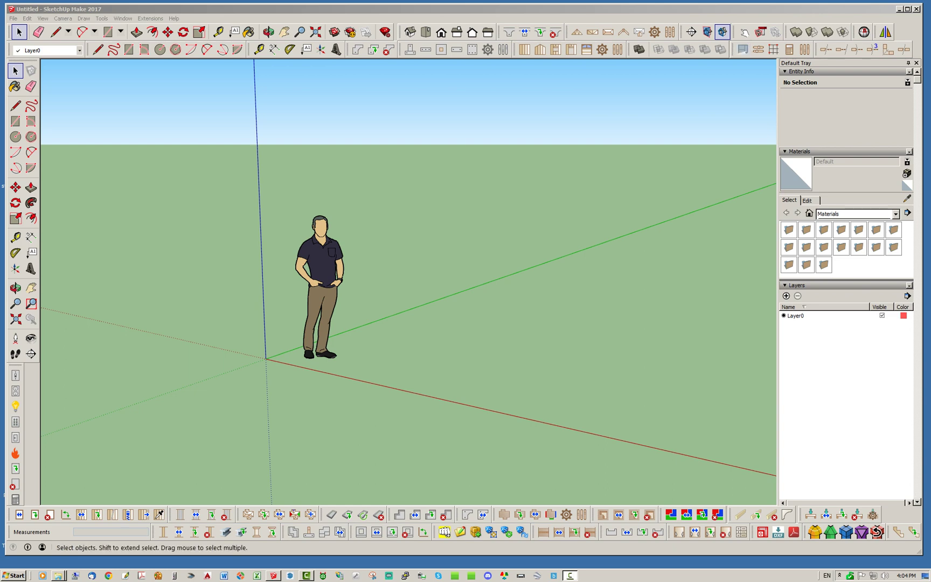
- Float the Medeek Project toolbar over the viewport and dock it back in its row
drag(734, 49, 625, 121)
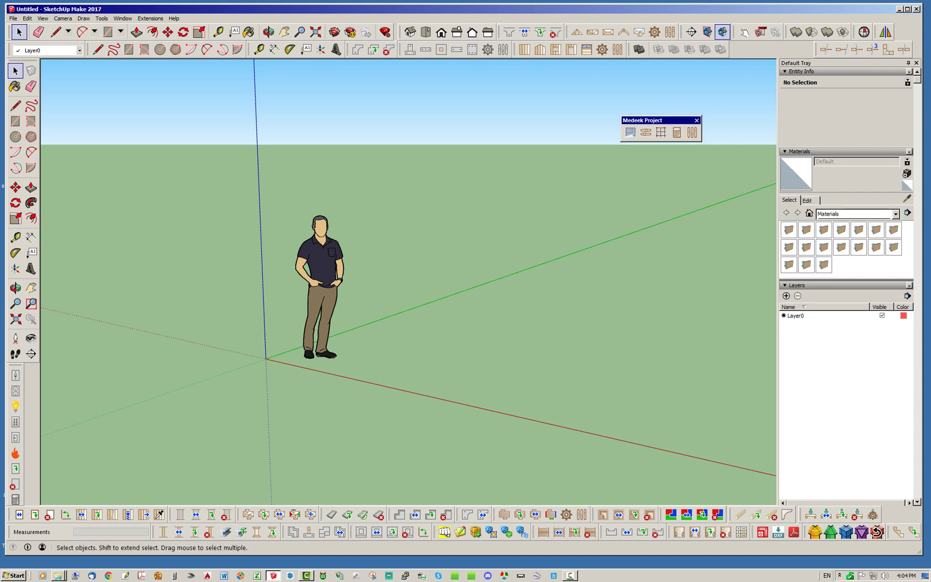
drag(647, 121, 763, 49)
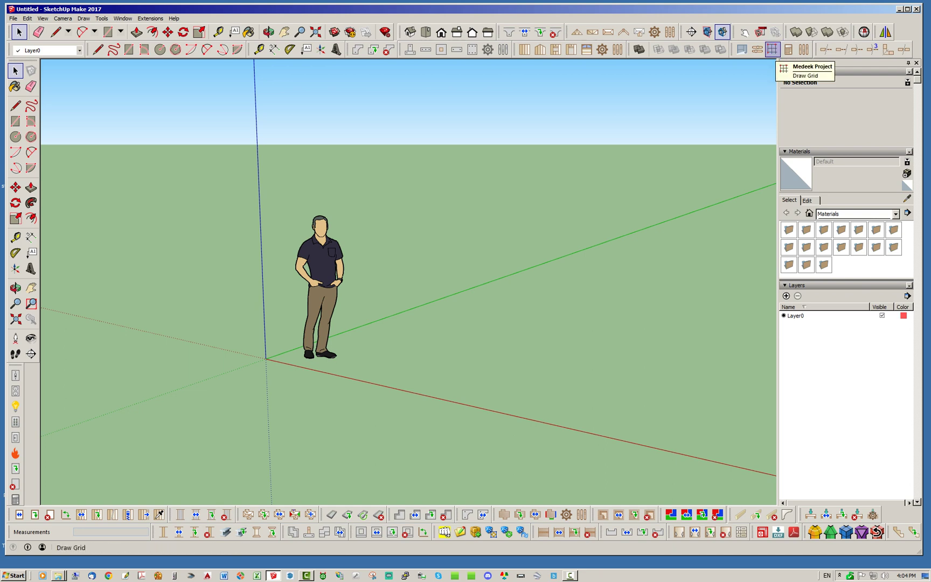
- Draw a ground grid with 1' spacing from the origin, spanning the red and green axes
click(773, 49)
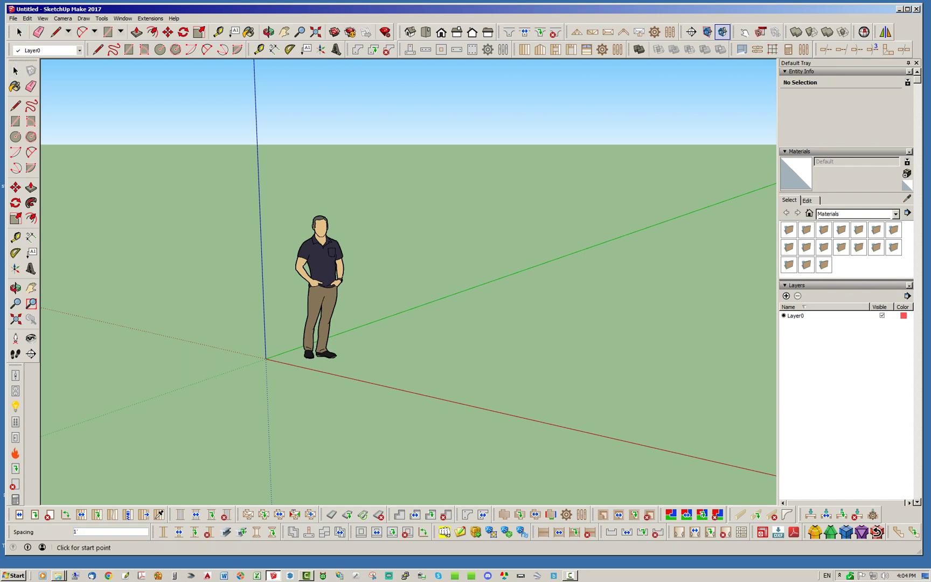
click(265, 359)
scroll(108, 243, down, 6)
middle_drag(173, 184, 154, 234)
scroll(151, 229, down, 1)
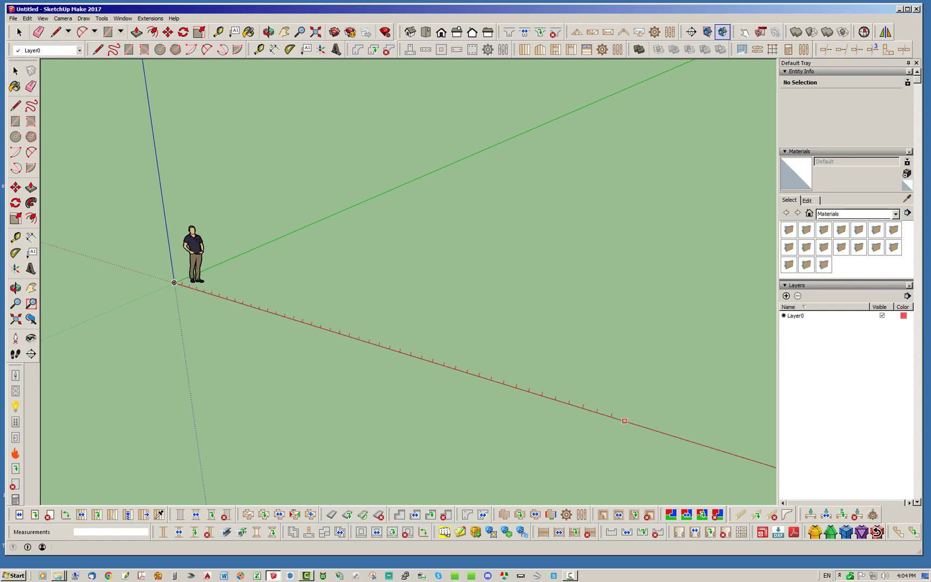
click(624, 420)
click(739, 213)
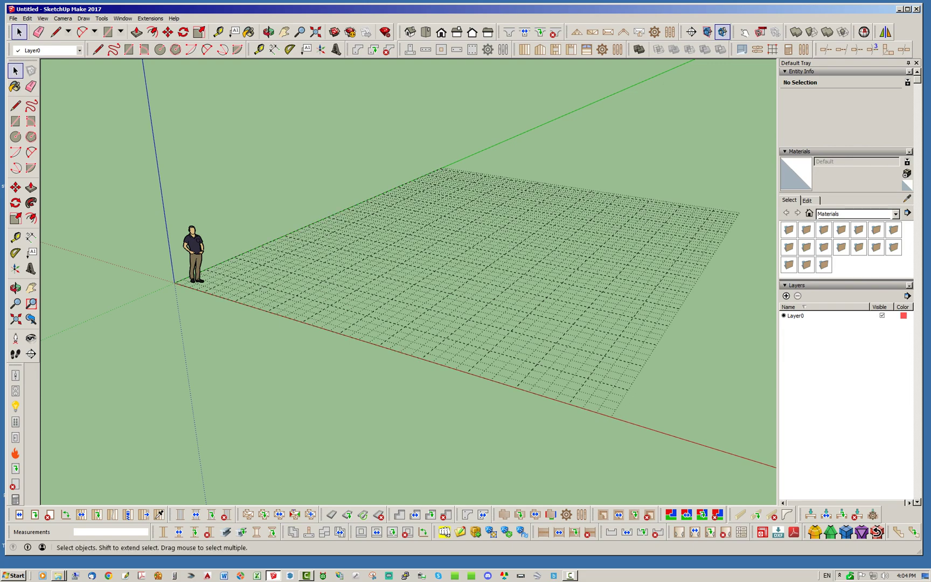
- Draw 2x6 rectangular wall assemblies from a grid point near the origin: a 20' front wall, turning into a 12' wall
middle_drag(318, 280, 345, 361)
scroll(302, 339, up, 5)
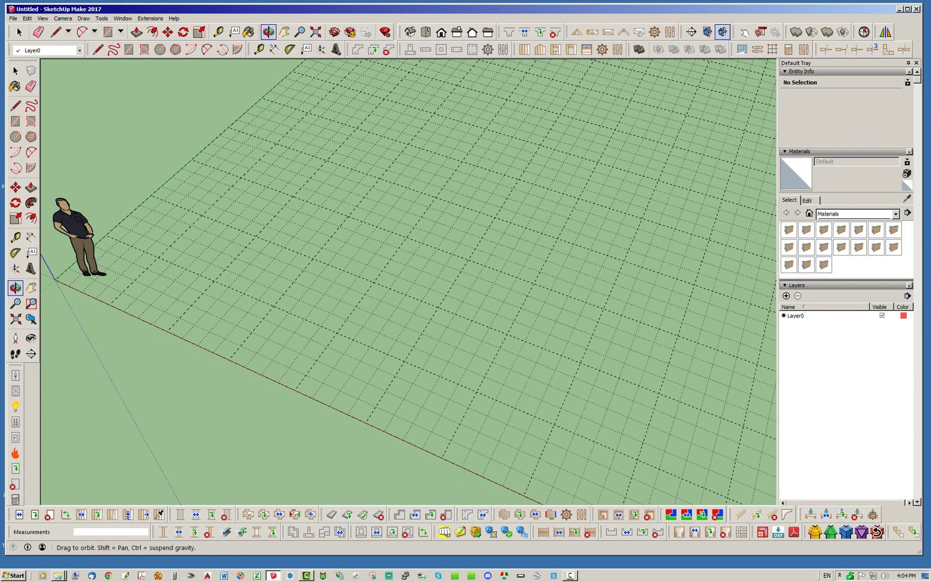
scroll(345, 377, down, 3)
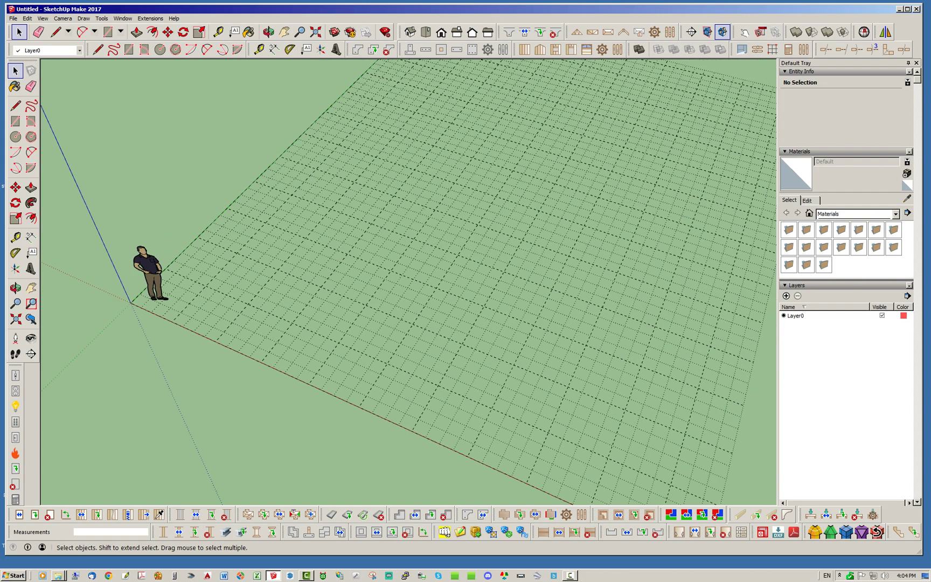
middle_drag(345, 377, 335, 356)
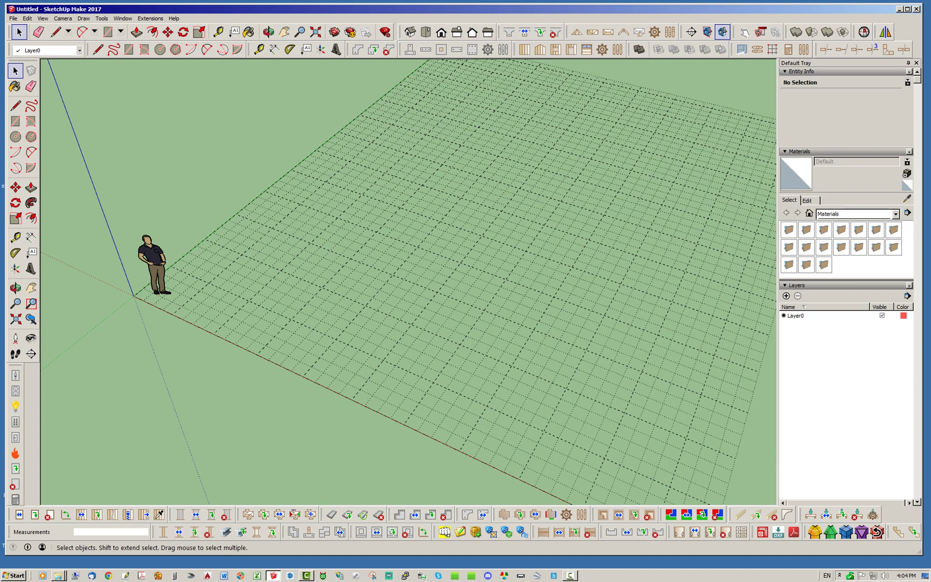
click(524, 50)
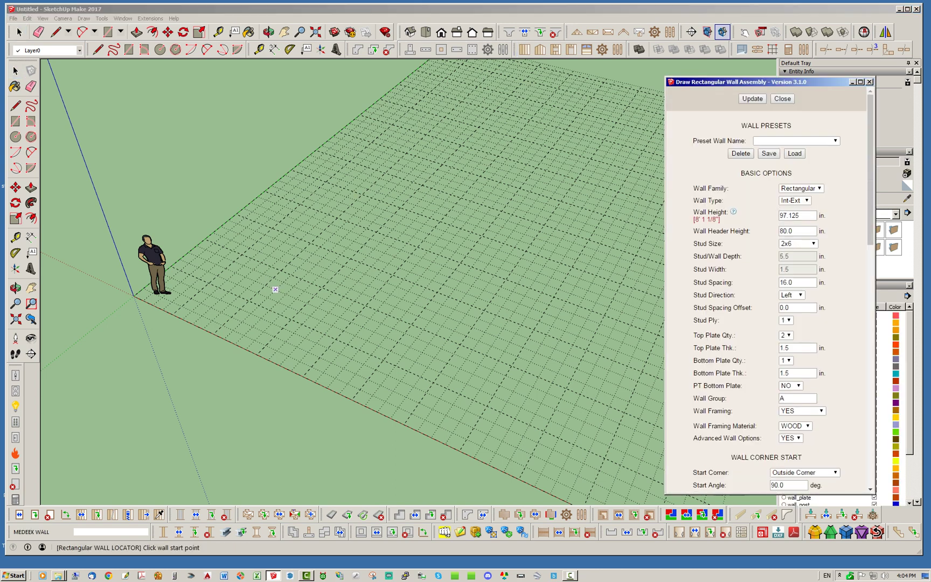
click(209, 282)
text(20')
key(Return)
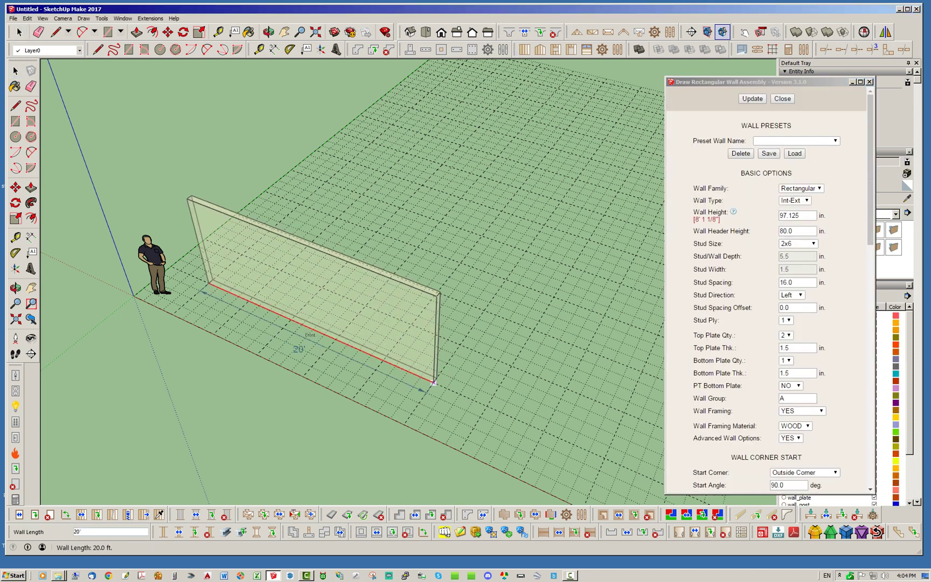
text(12')
key(Return)
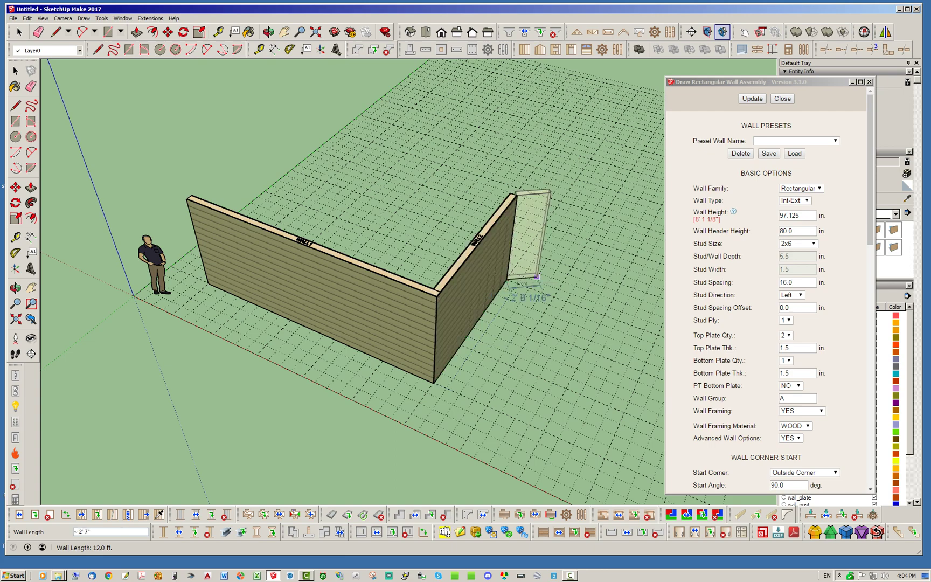
- Continue the wall chain around the L-shaped outline, making the fourth wall 16' long and the fifth about 28' long
middle_drag(604, 315, 401, 383)
click(524, 423)
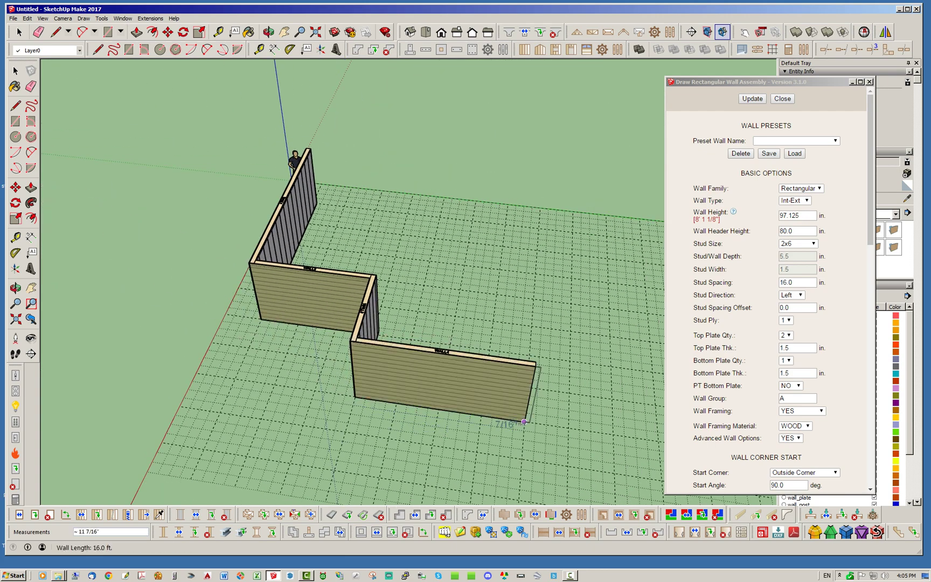
middle_drag(539, 356, 522, 428)
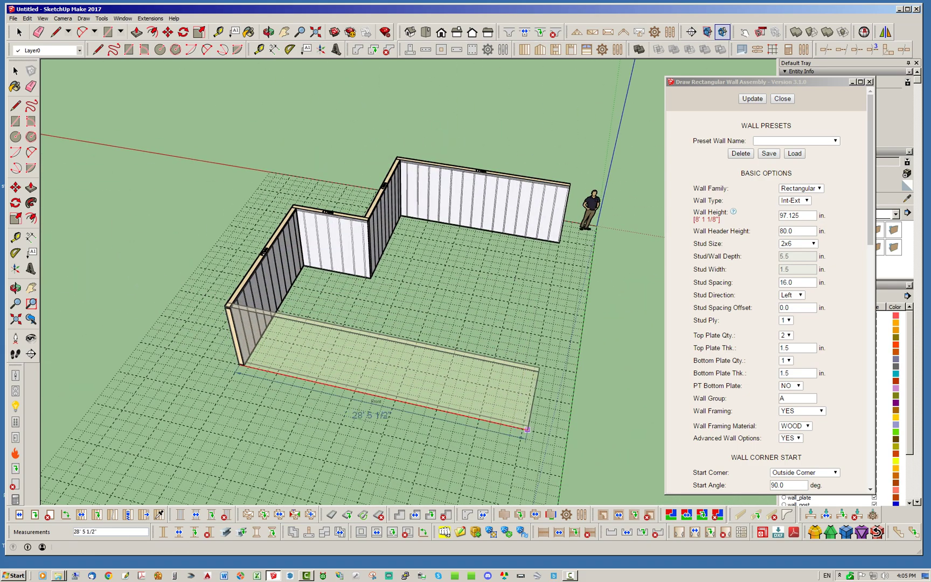
click(522, 429)
- Close the wall outline with a 28' wall ending at the first wall's start point
middle_drag(558, 324, 414, 357)
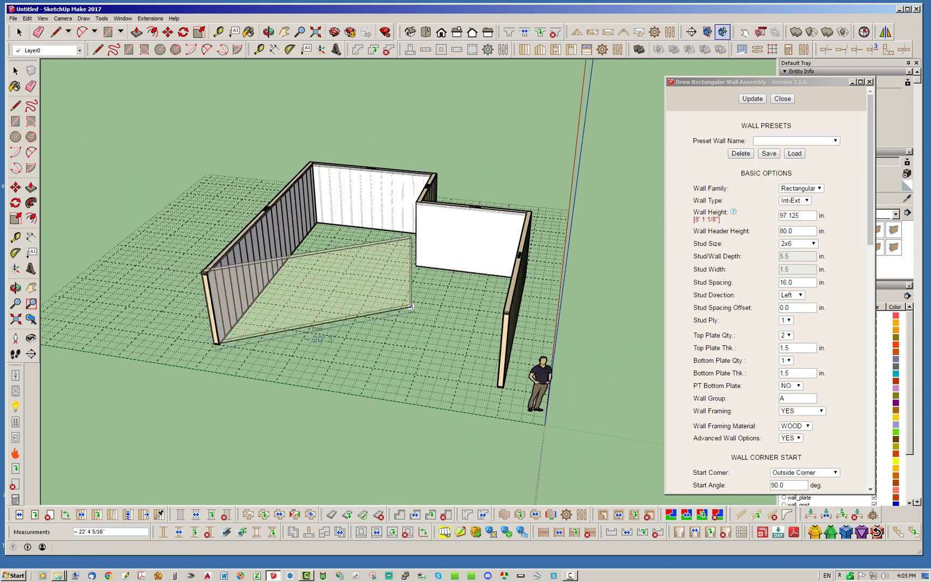
scroll(485, 415, up, 5)
scroll(487, 427, up, 5)
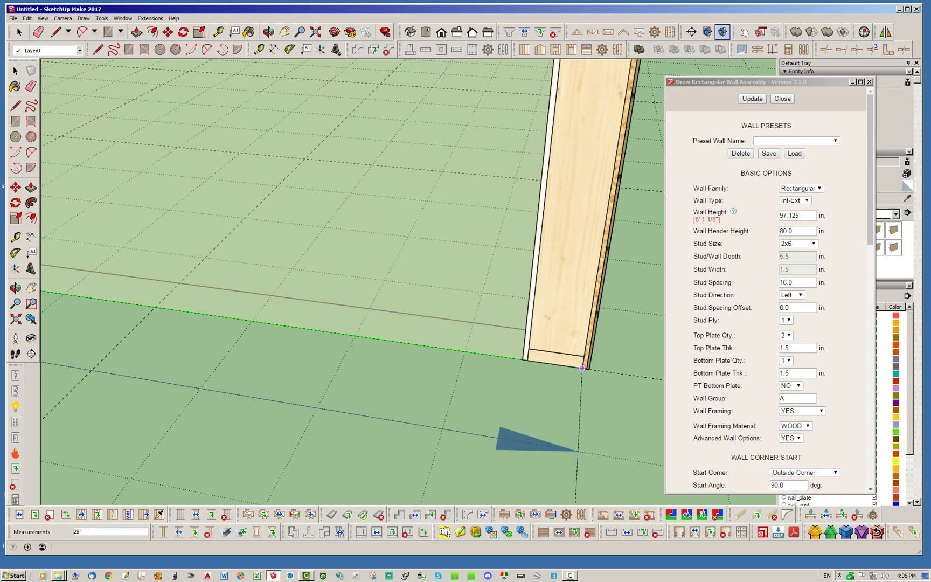
click(582, 368)
key(space)
scroll(482, 369, down, 8)
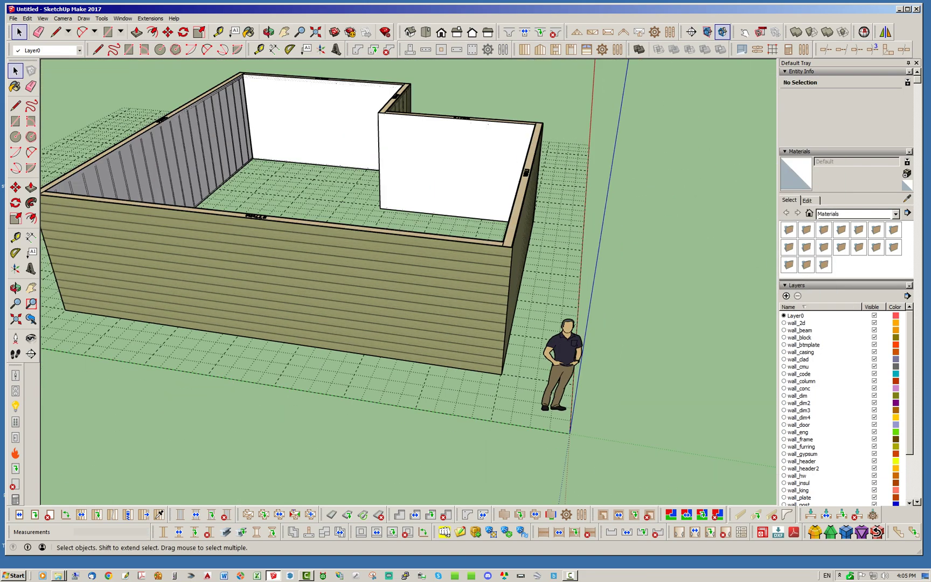
- Install a 36 x 80 in. door in the 20' front wall, 16' along its length
middle_drag(582, 368, 545, 409)
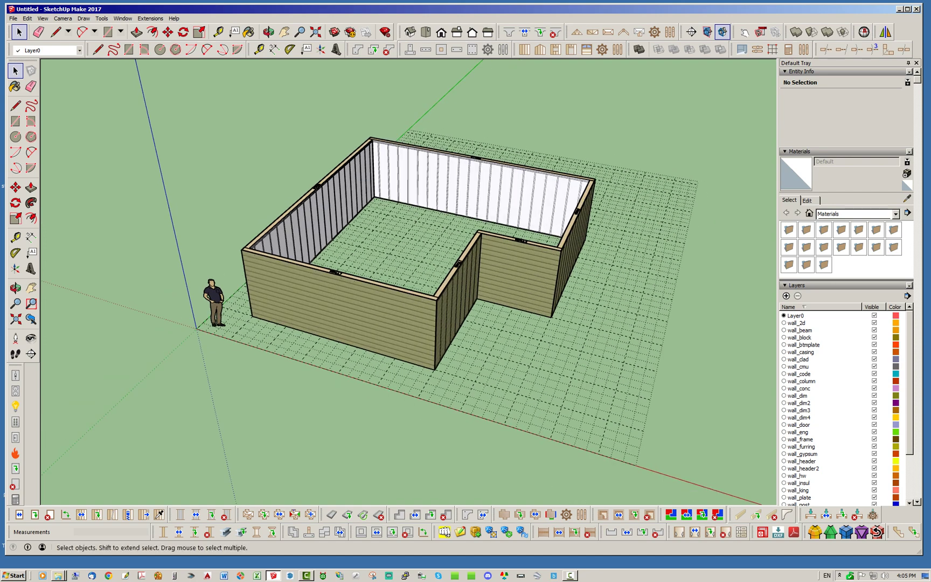
click(571, 49)
click(408, 359)
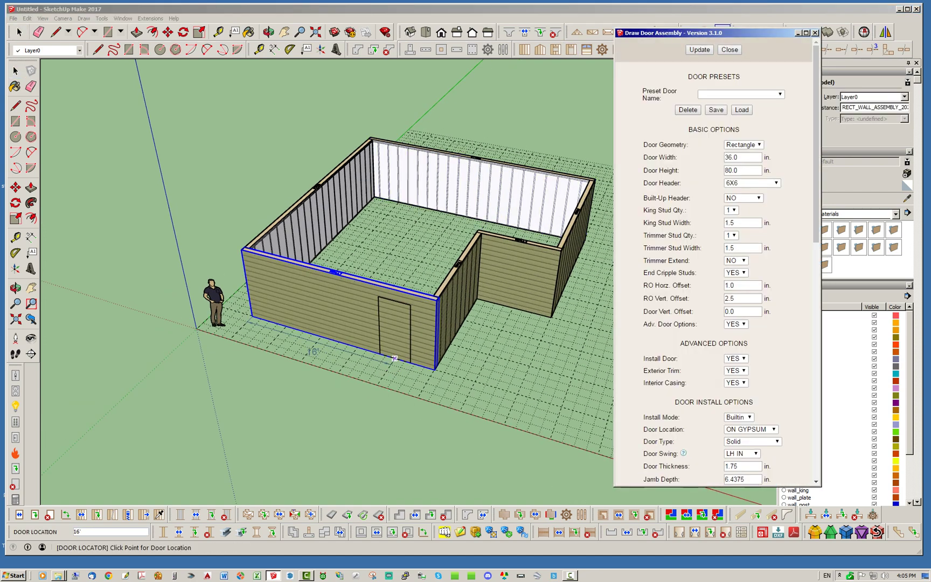
click(386, 371)
click(386, 370)
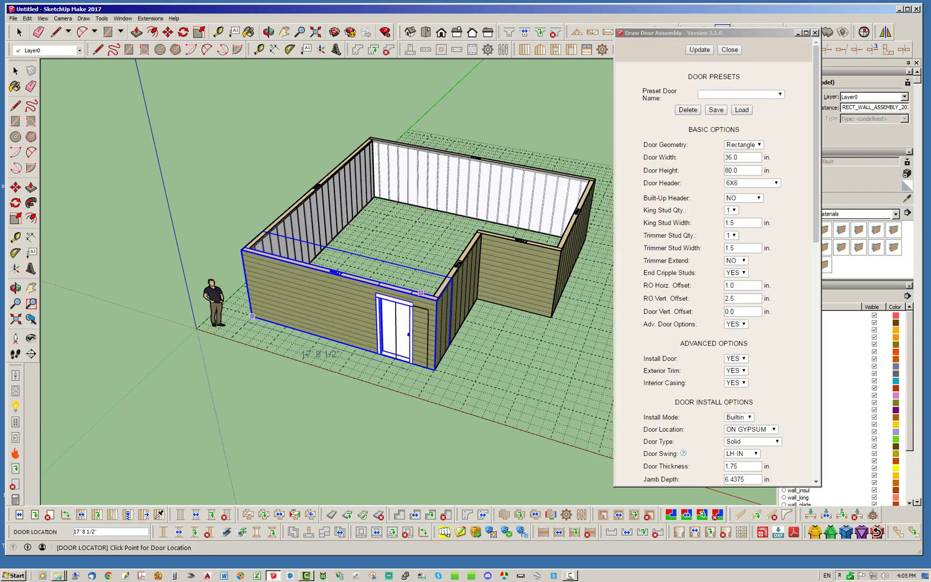
- Insert a window in the 20' front wall beside the door and another 4' along the adjoining 12' wall
click(159, 514)
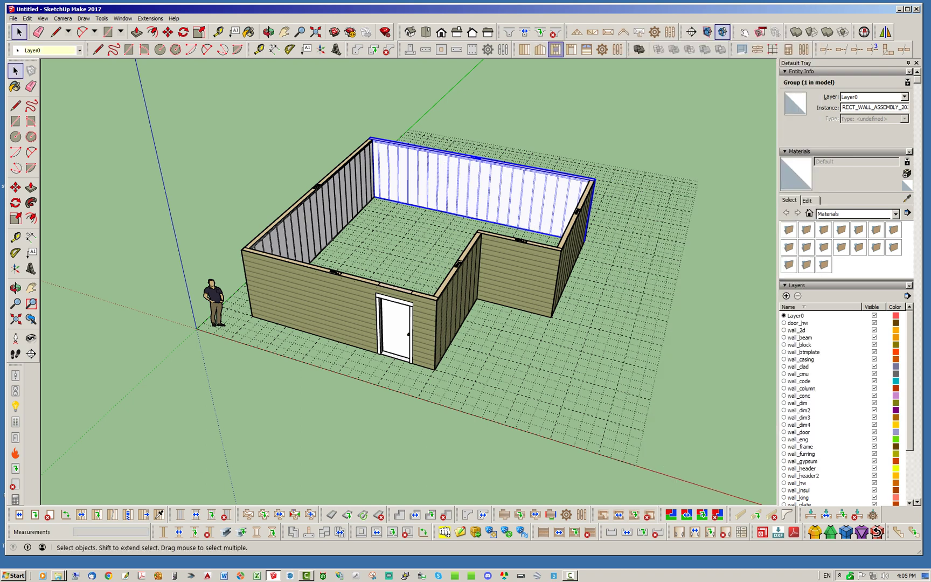
click(316, 342)
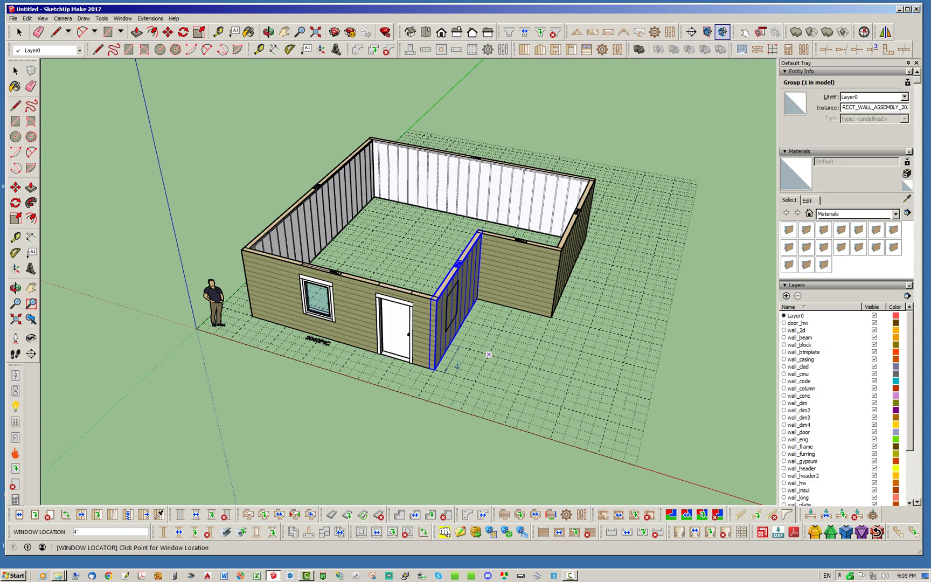
click(489, 354)
middle_drag(510, 330, 539, 318)
click(533, 345)
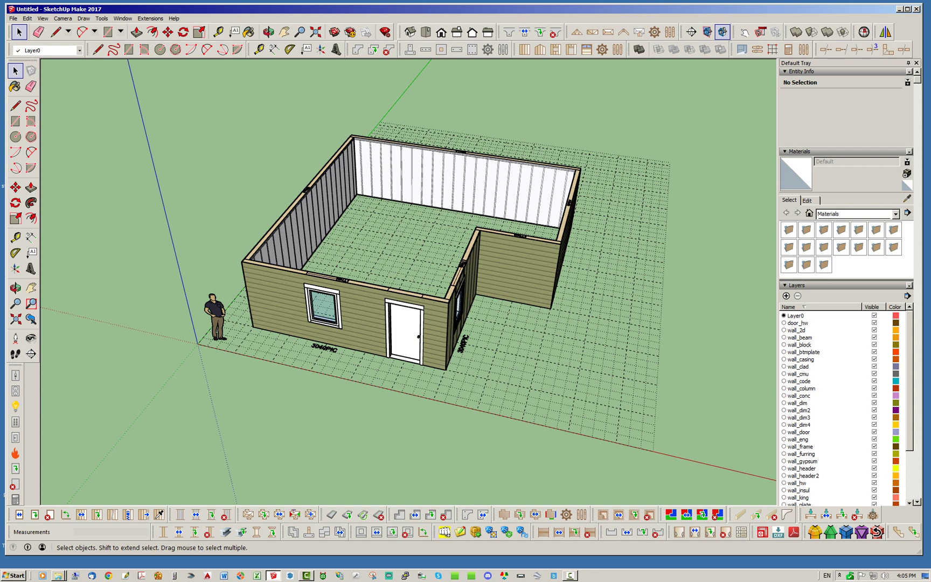
- Set Framing Dimensions to YES in the Medeek Wall global settings and save them
middle_drag(430, 281, 389, 283)
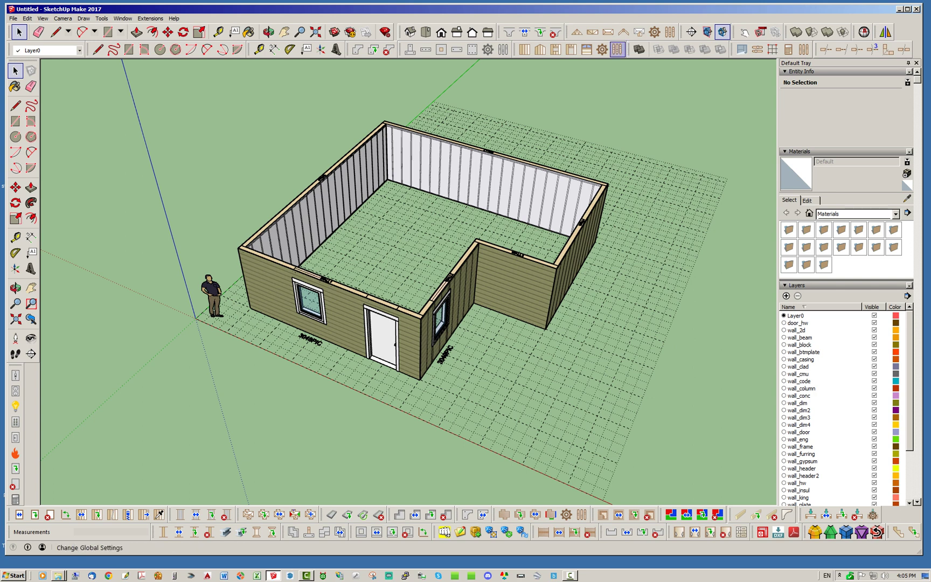
click(617, 49)
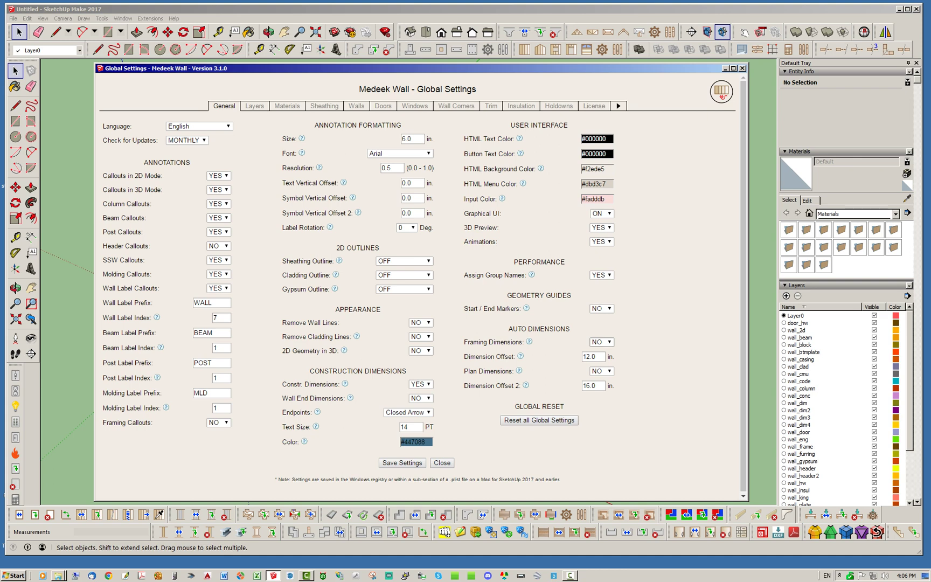
click(602, 342)
click(603, 352)
click(402, 462)
click(442, 463)
- Regenerate the 20' front wall assembly containing the door to apply the framing dimensions
middle_drag(297, 272, 329, 252)
scroll(329, 252, up, 3)
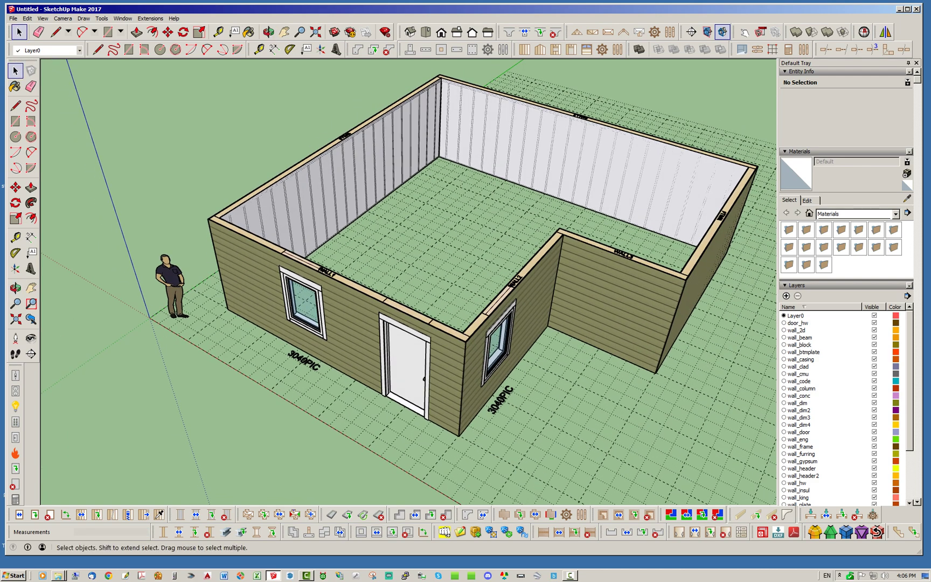
right_click(383, 294)
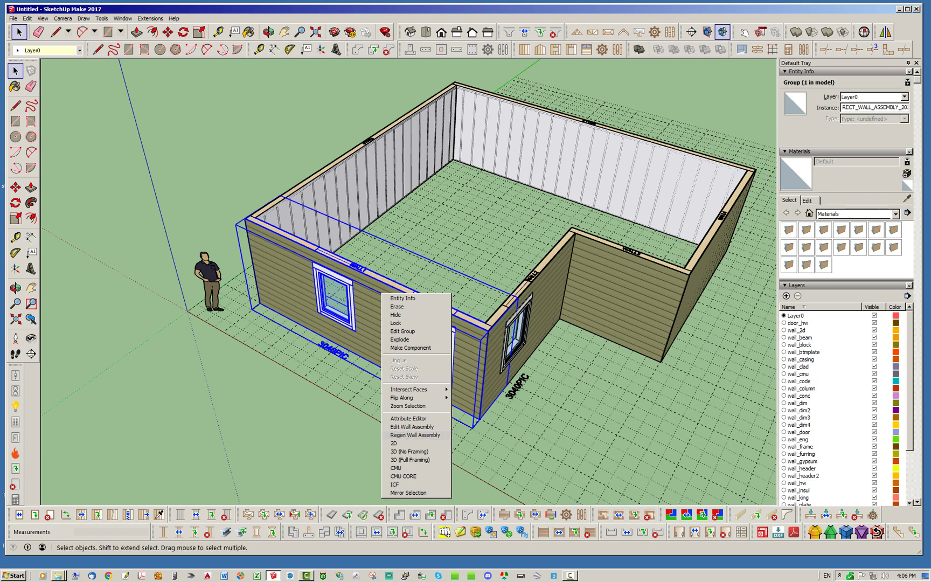
click(415, 435)
middle_drag(410, 324, 334, 296)
key(space)
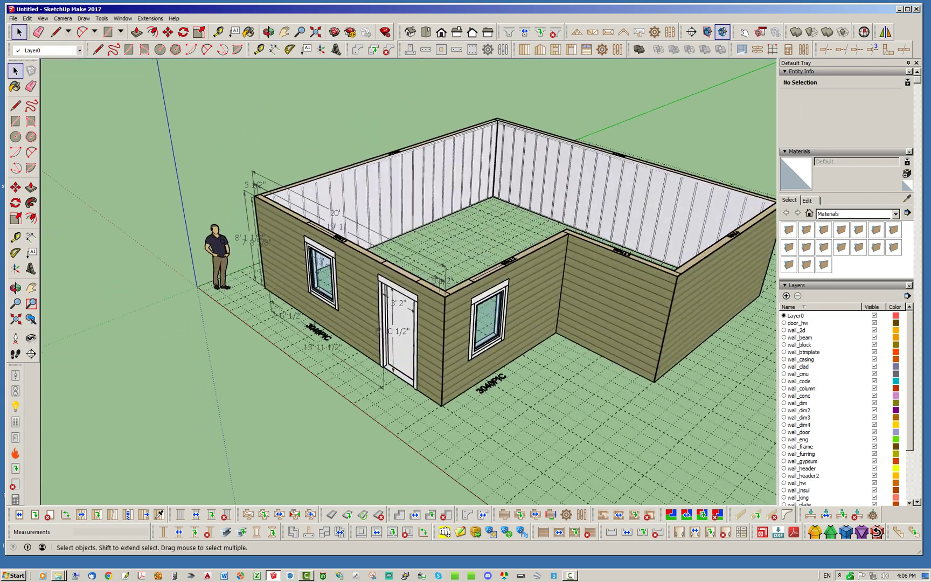
- Regenerate the adjoining 12' wall assembly with the window to apply the framing dimensions
right_click(528, 273)
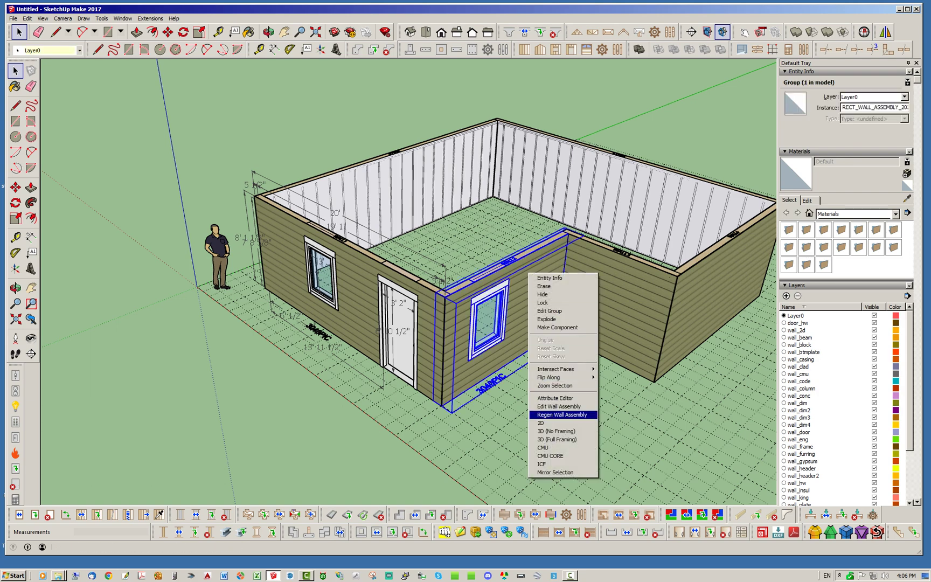
click(560, 414)
middle_drag(561, 415, 612, 416)
click(611, 416)
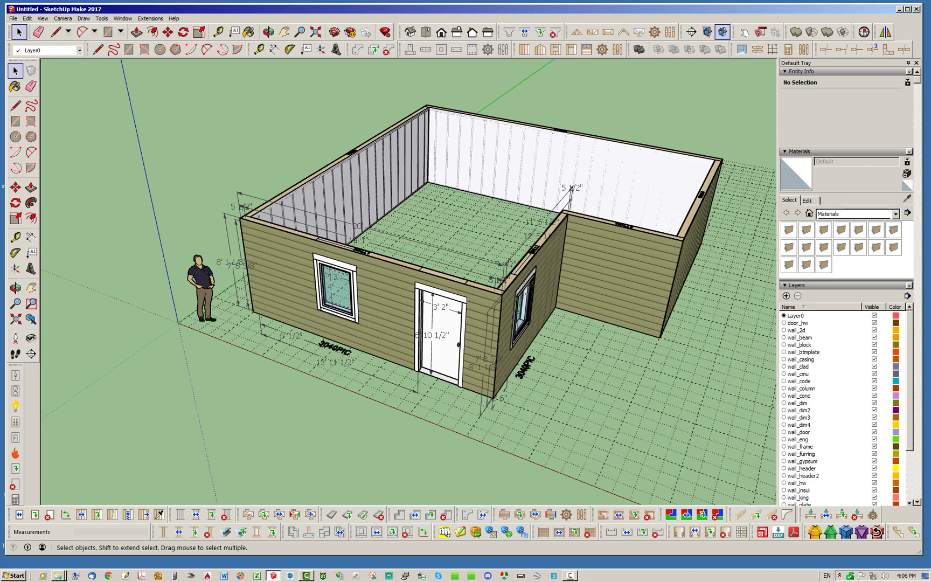
- Float the toolbar with the Medeek scenes, DXF and PDF tools over the viewport and dock it back
middle_drag(612, 416, 469, 426)
scroll(407, 282, down, 1)
mouse_move(565, 378)
middle_down()
mouse_move(565, 356)
mouse_move(560, 367)
middle_up()
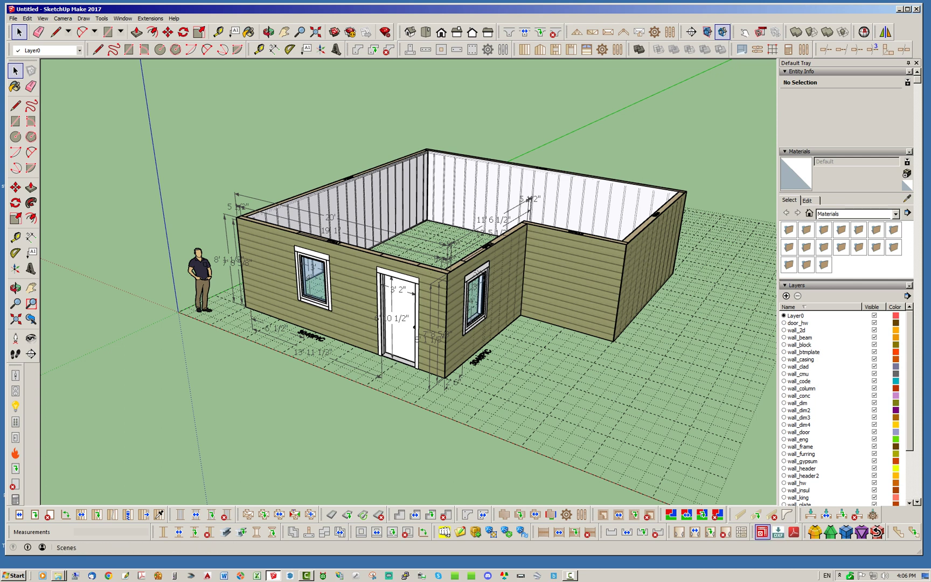
drag(753, 532, 591, 444)
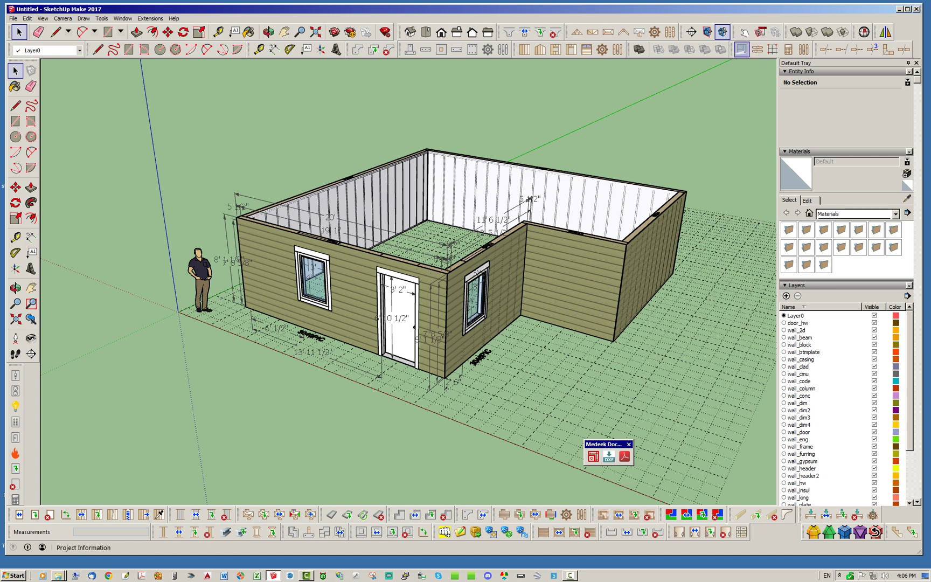
drag(603, 444, 776, 534)
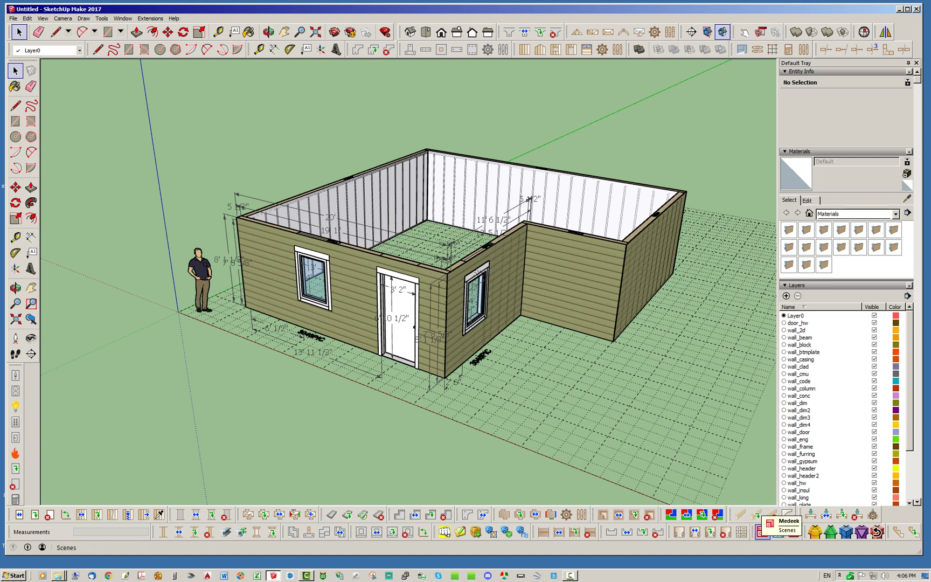
- Open Medeek Scenes and select all wall panels for framing elevations, moving the dialog aside
click(762, 532)
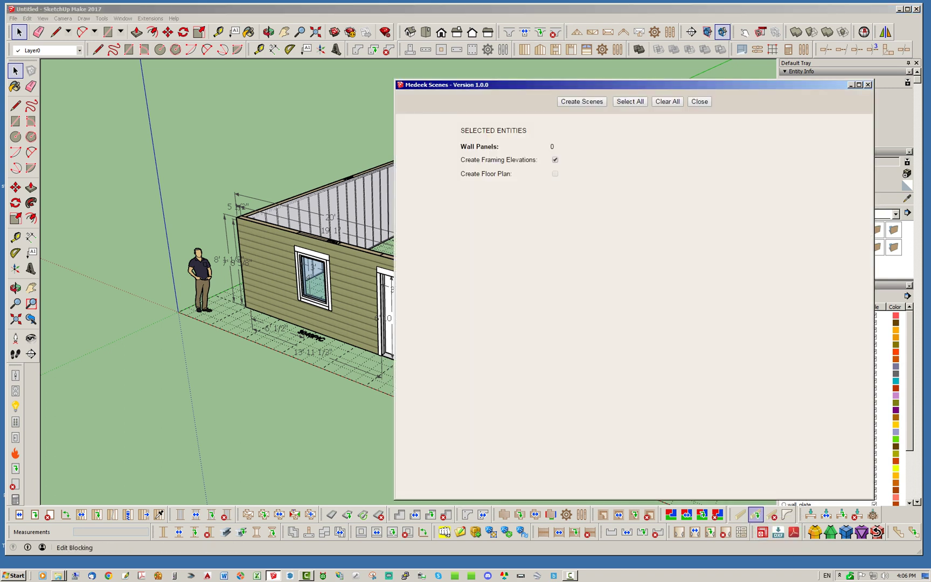
click(629, 101)
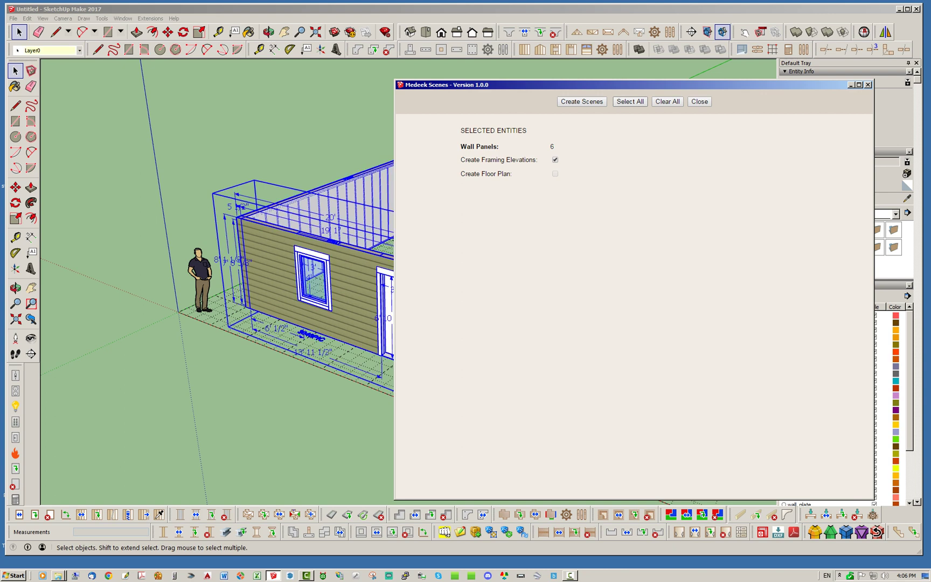
drag(630, 85, 599, 74)
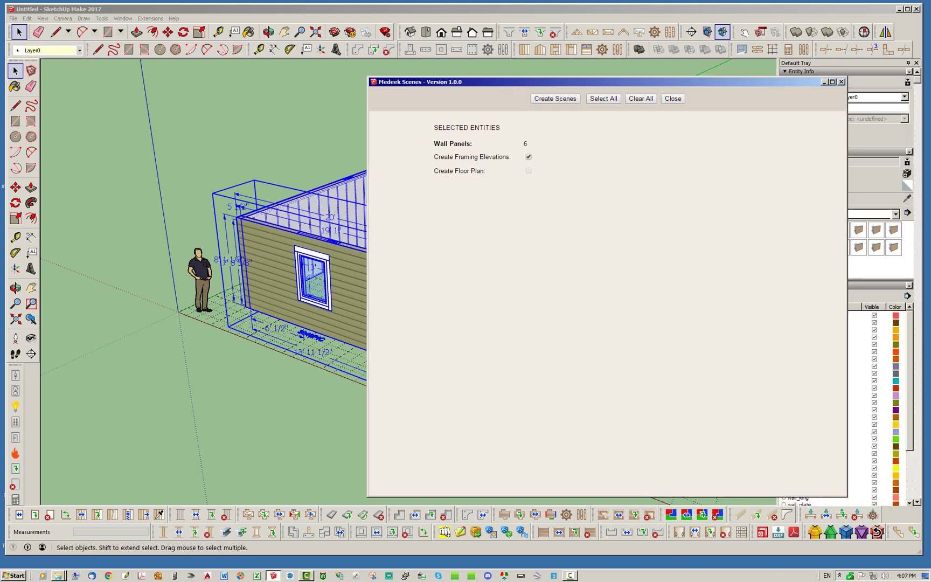
- Create the framing elevation scenes for all selected wall panels and switch to the WALL1 scene
drag(608, 82, 624, 91)
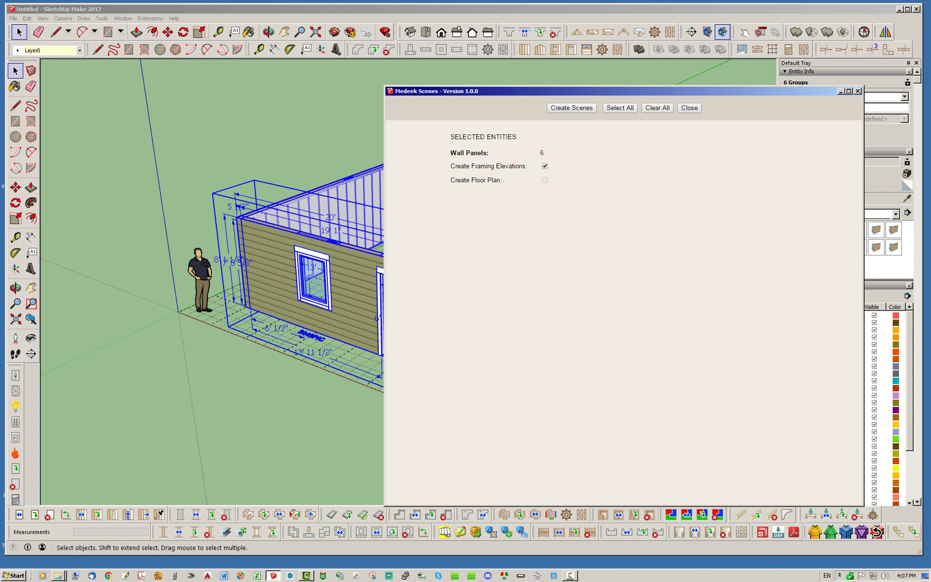
click(571, 107)
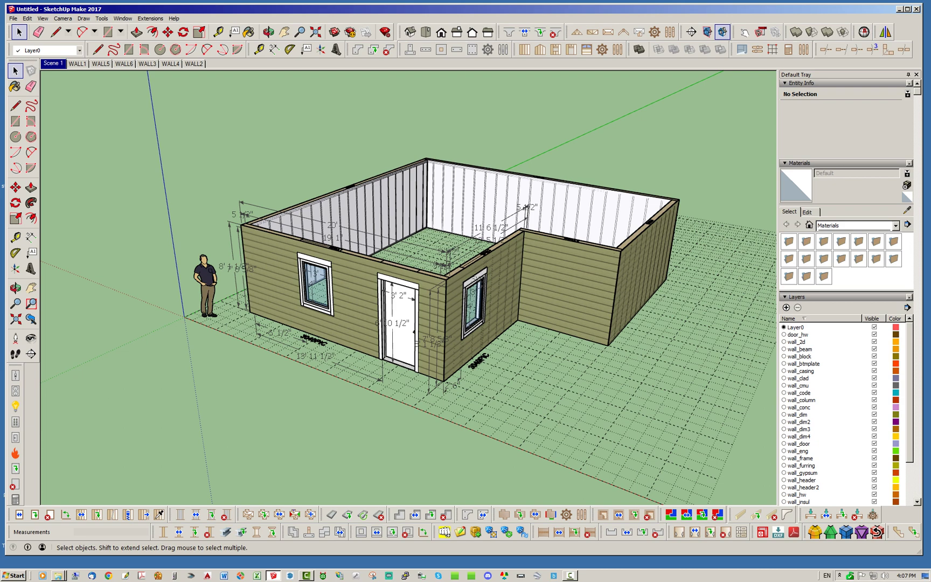
click(77, 63)
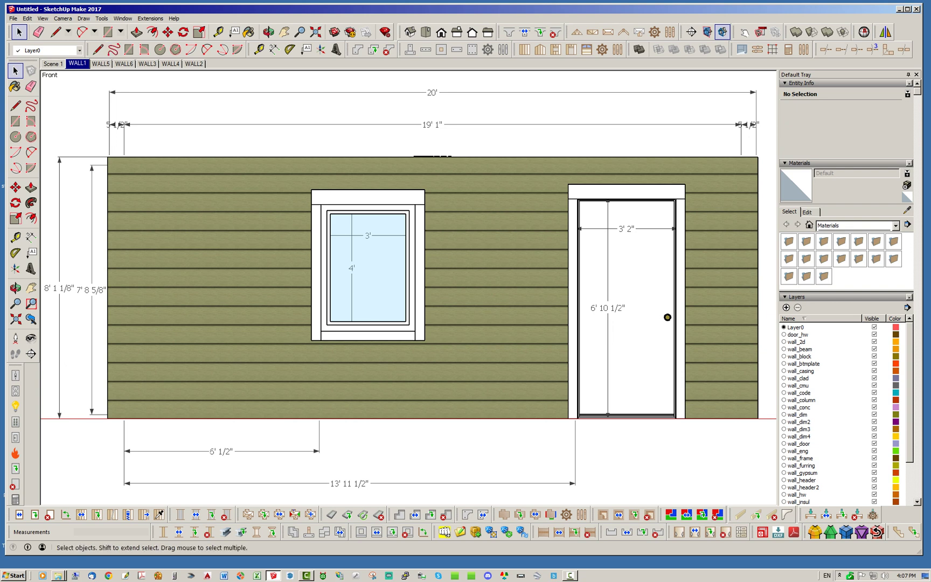
- Hide the wall_clad, wall_sheath and wall_insul layers to expose the stud framing in the WALL1 elevation
scroll(846, 413, down, 3)
scroll(846, 413, down, 1)
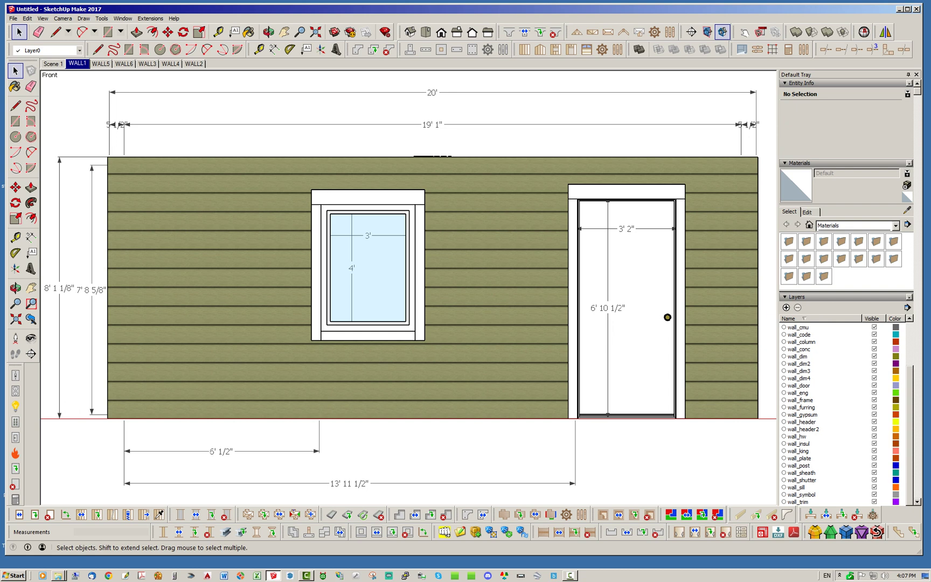
scroll(846, 413, up, 3)
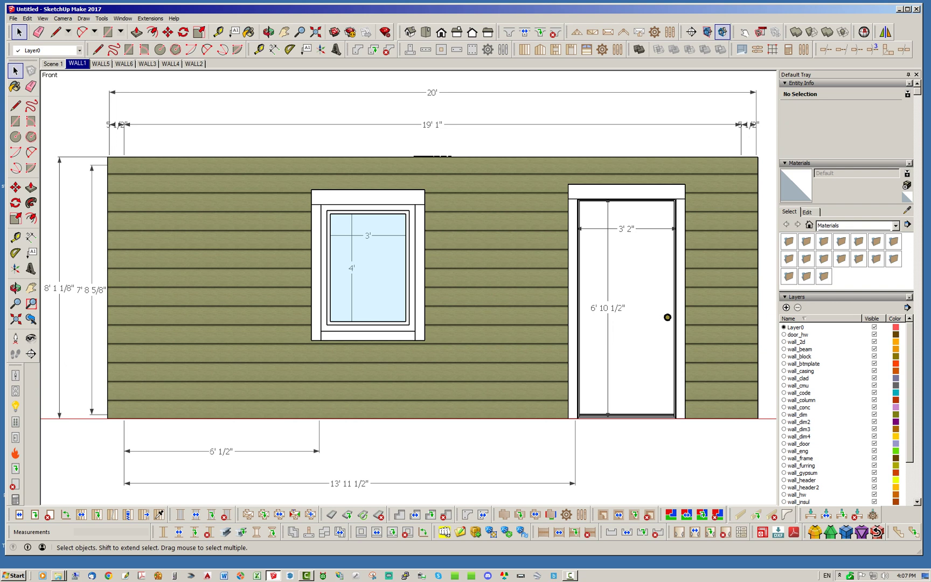
scroll(846, 413, down, 3)
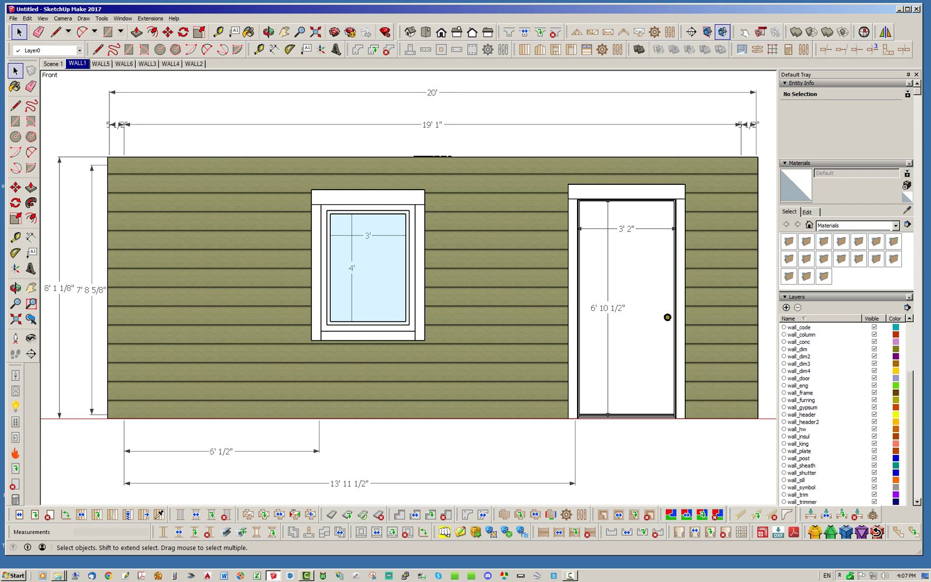
scroll(846, 413, up, 3)
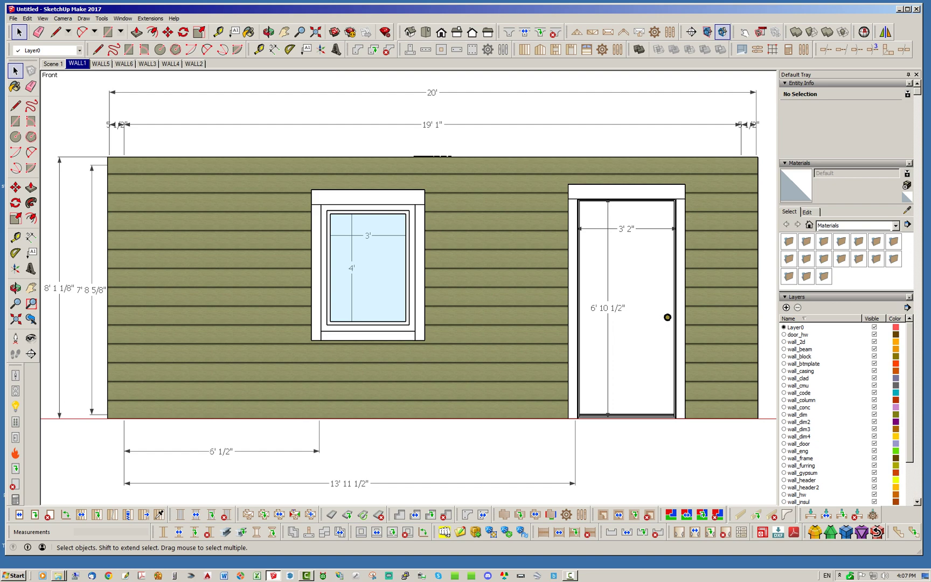
click(874, 378)
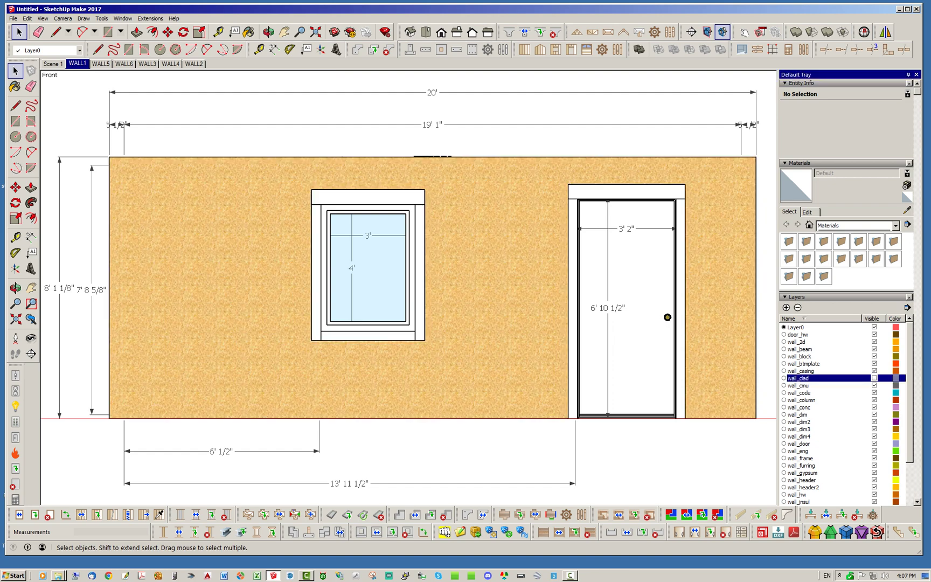
scroll(846, 413, down, 3)
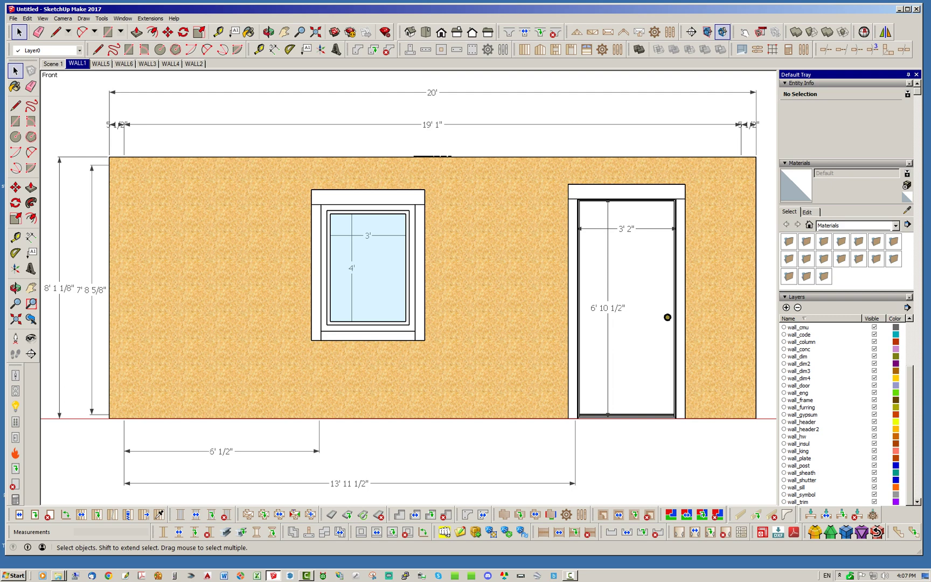
click(874, 472)
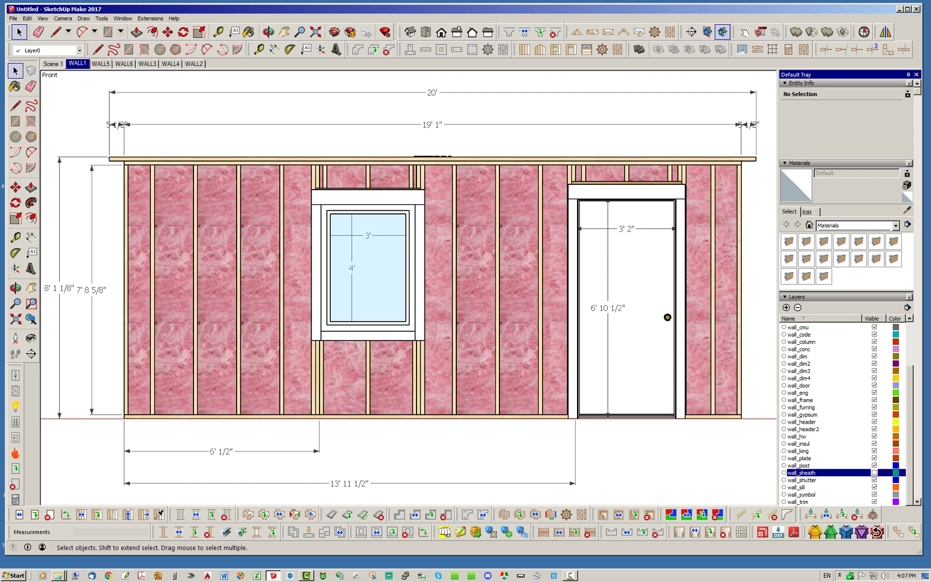
scroll(846, 413, up, 3)
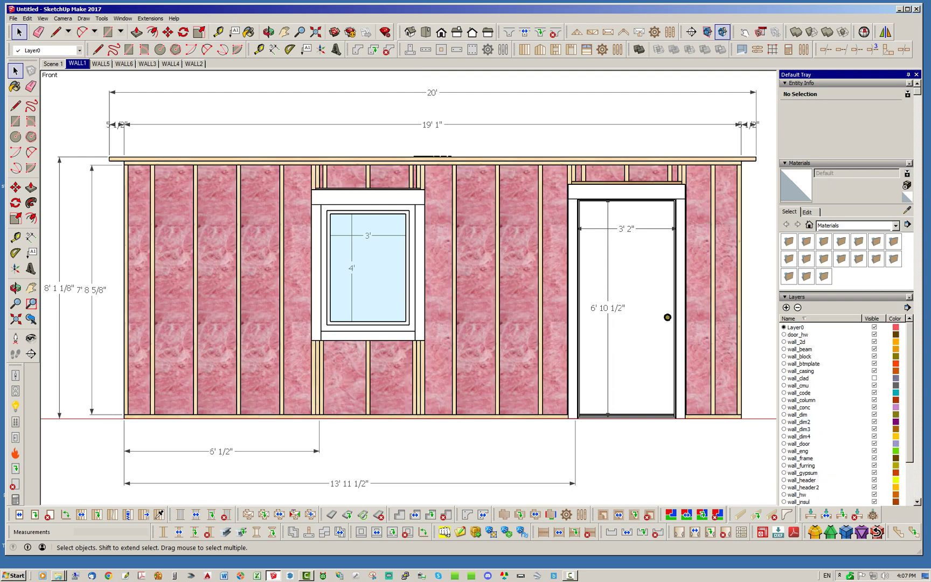
scroll(846, 414, down, 2)
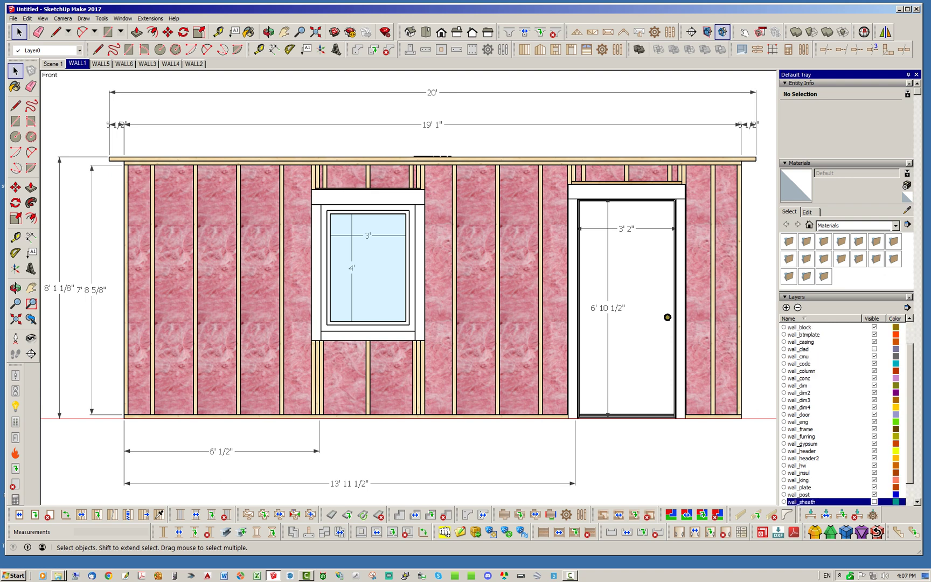
click(874, 472)
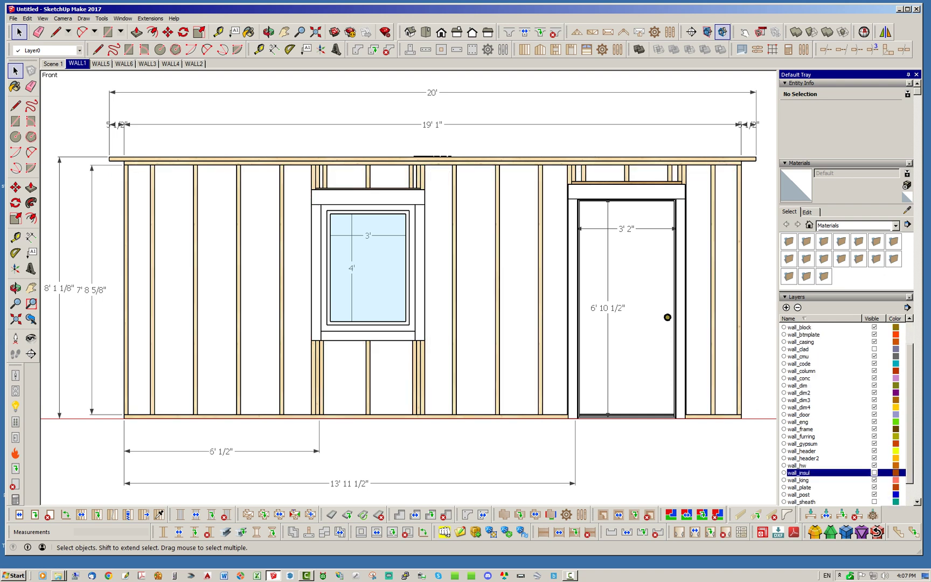
- Turn off the visibility of the wall_door and wall_trim layers in the WALL1 elevation
scroll(846, 413, up, 2)
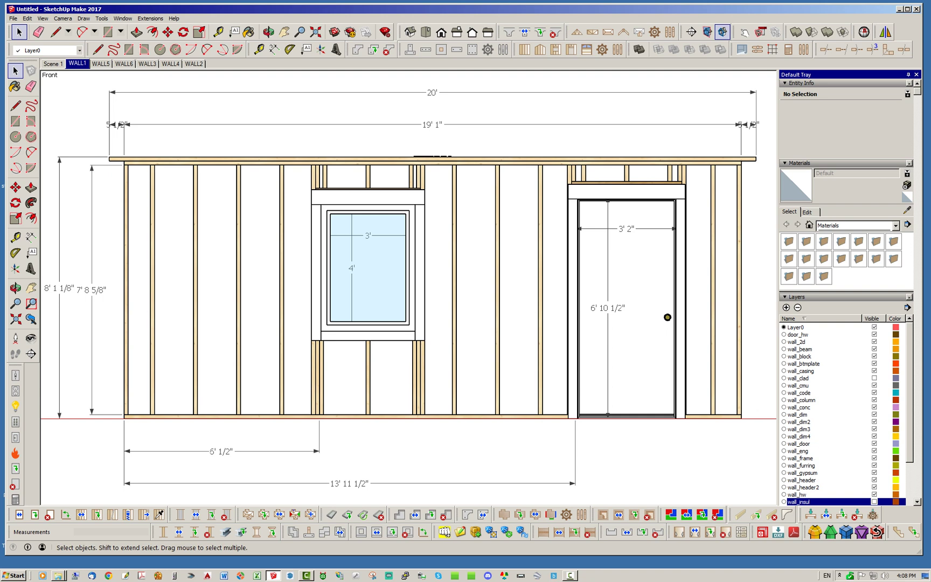
scroll(844, 415, down, 3)
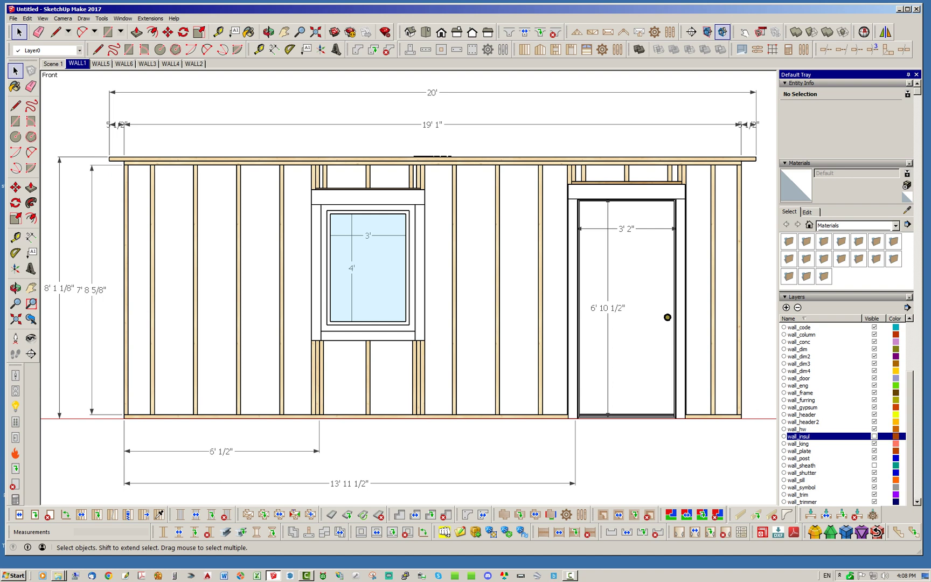
scroll(843, 415, up, 1)
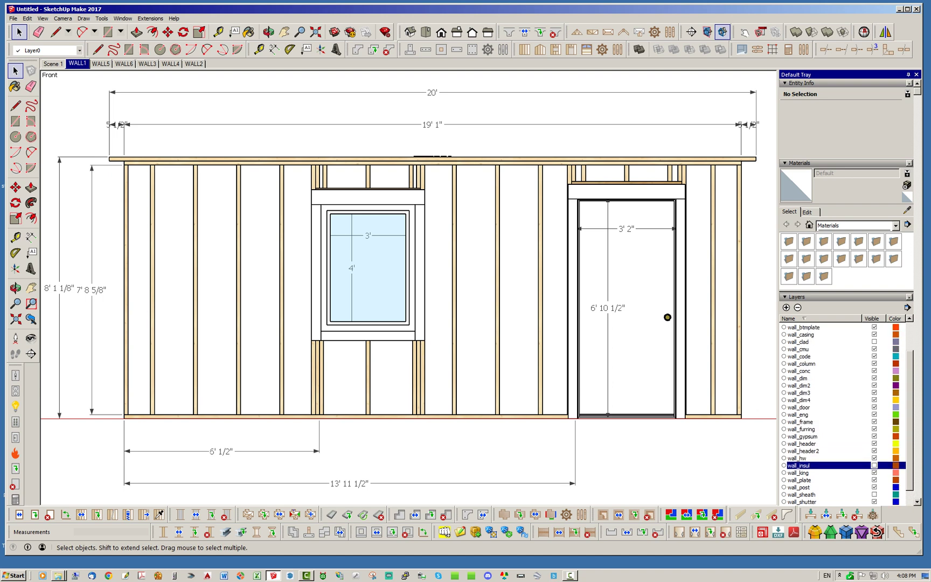
click(874, 407)
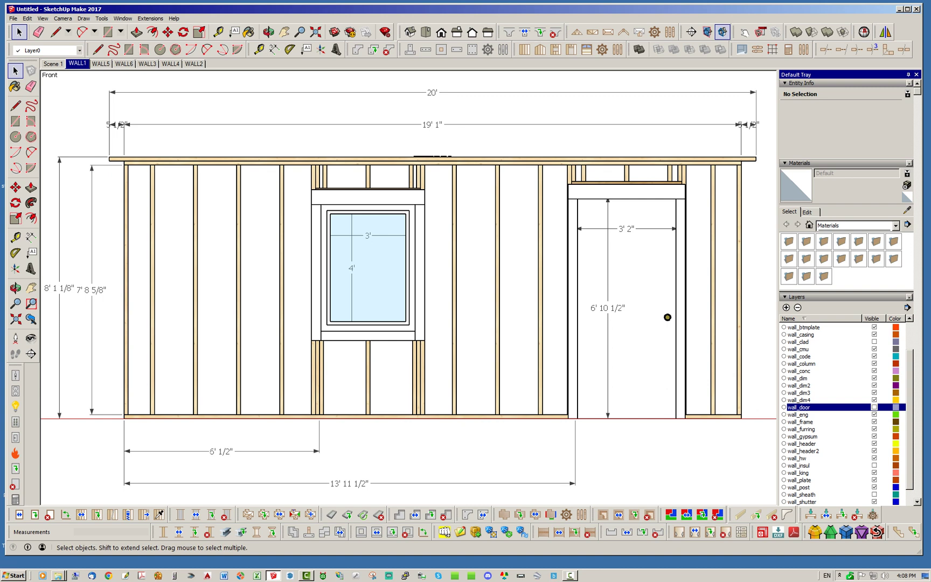
scroll(846, 415, down, 1)
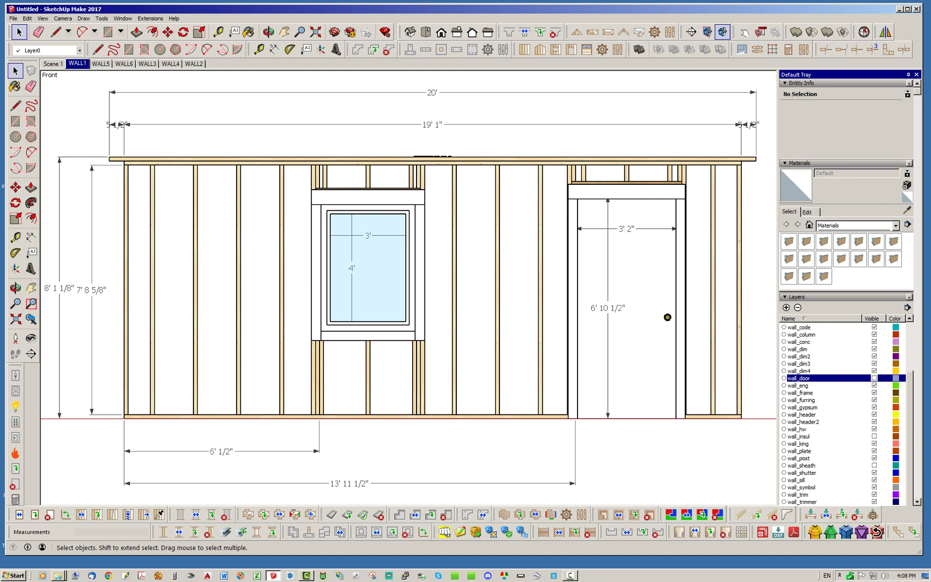
click(874, 494)
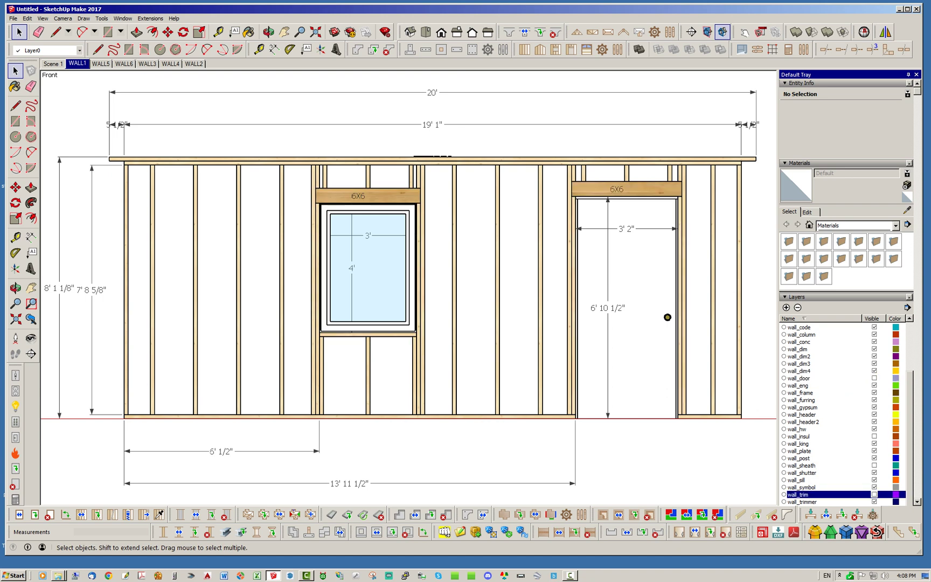
- Hide the wall_window, door_hw, wall_casing and wall_gypsum layers so only framing and dimensions remain in the WALL1 elevation
scroll(846, 415, up, 3)
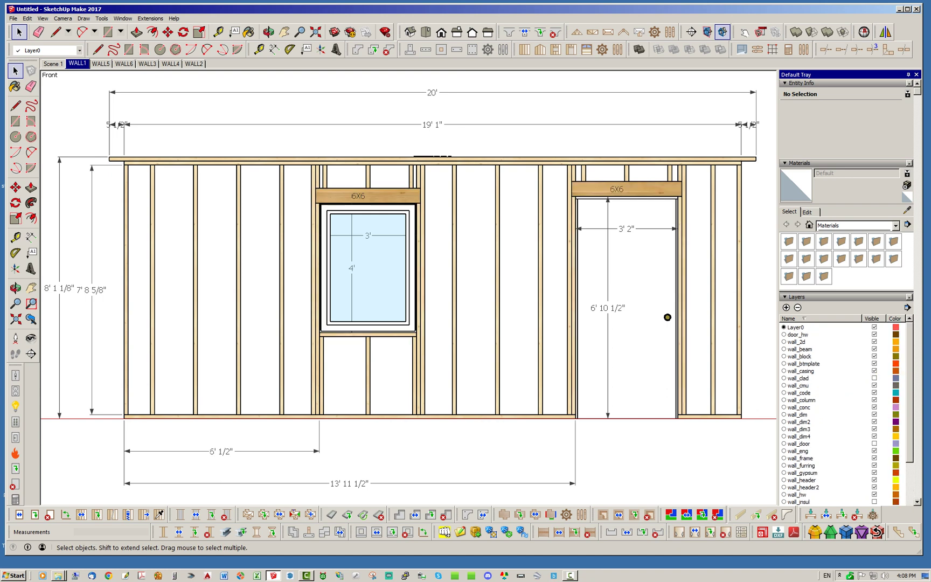
scroll(847, 414, down, 3)
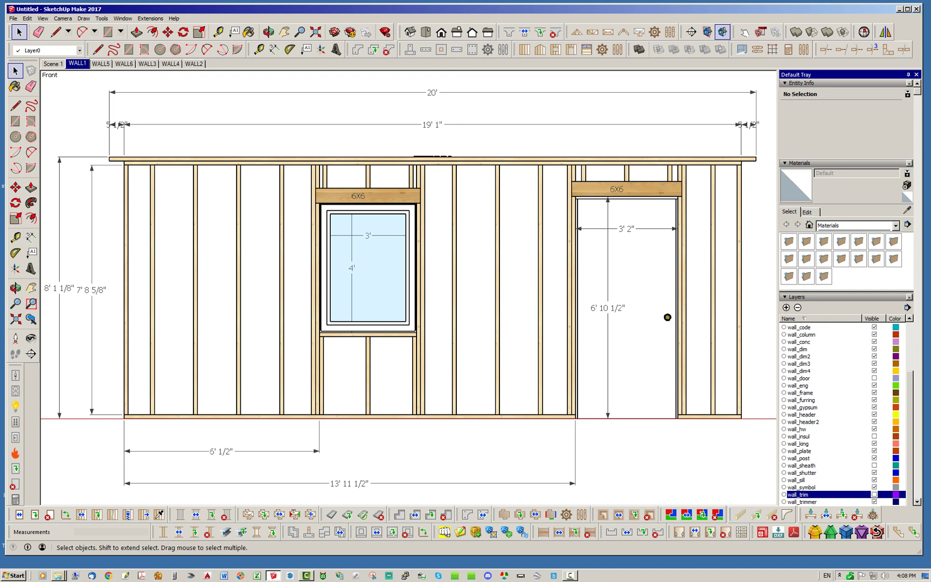
scroll(846, 413, down, 2)
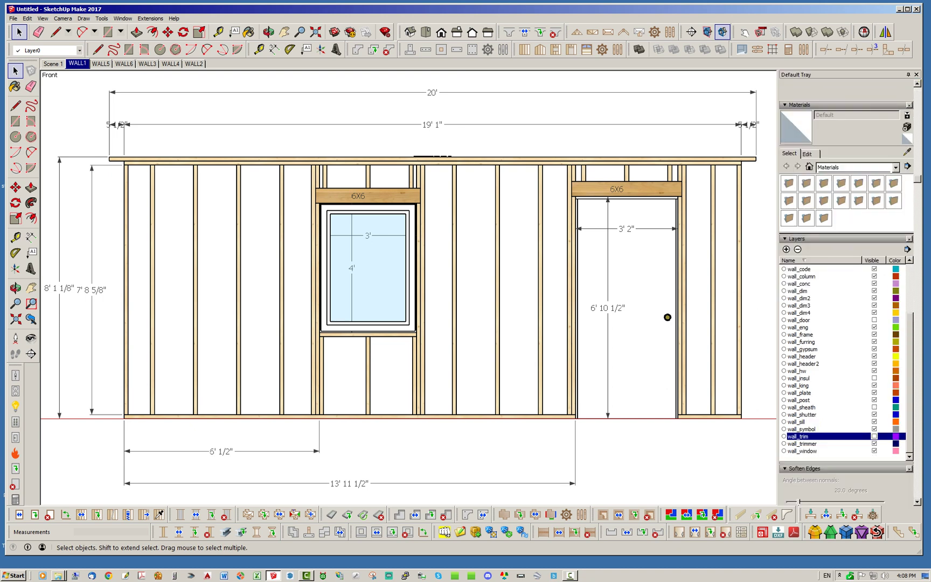
click(874, 450)
scroll(846, 364, up, 3)
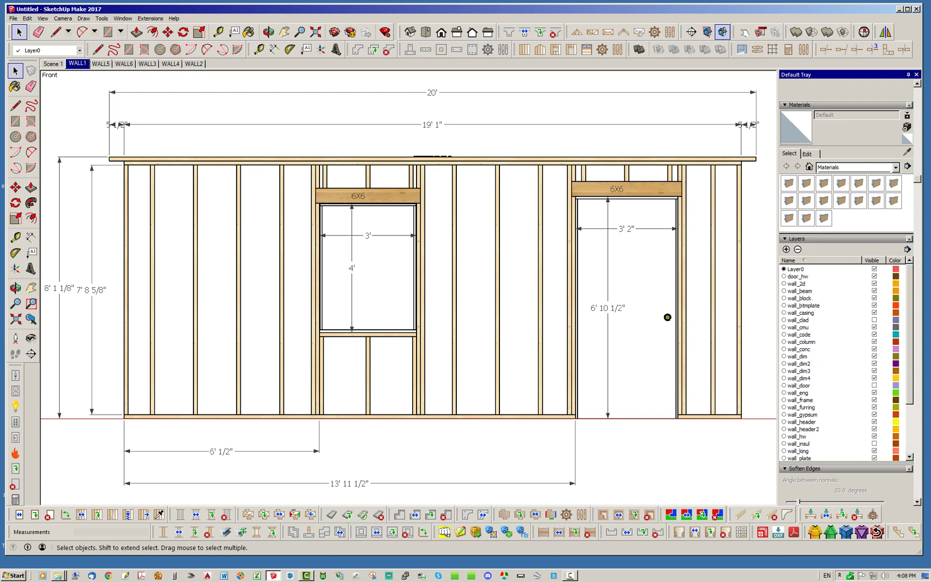
click(874, 275)
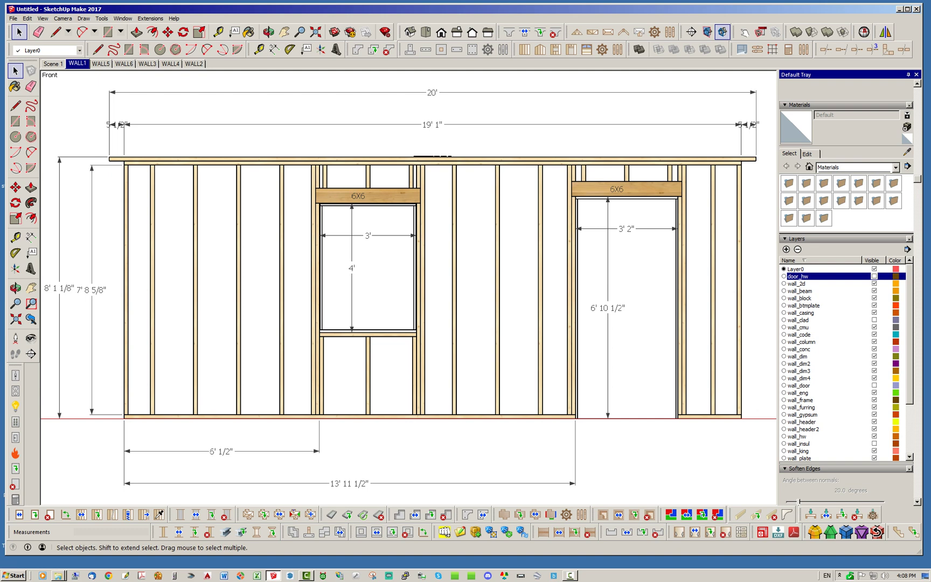
click(874, 312)
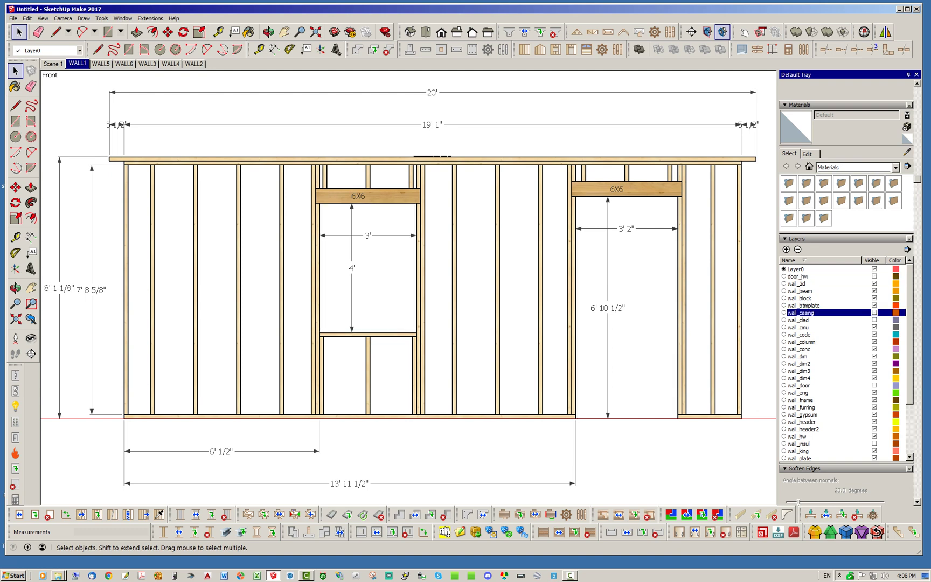
click(874, 414)
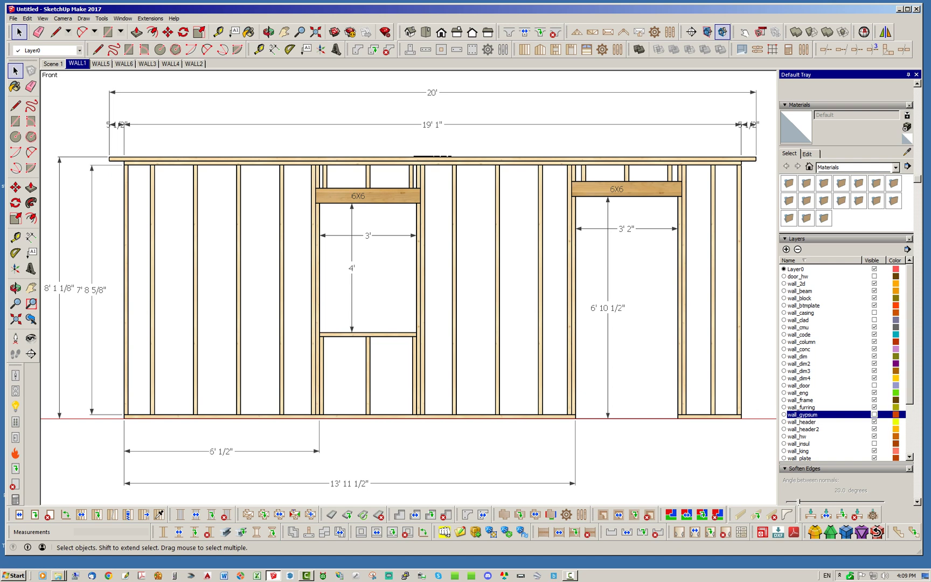
- Check the WALL5 and WALL1 scenes for their layer visibility and return to the Scene 1 perspective view
click(100, 64)
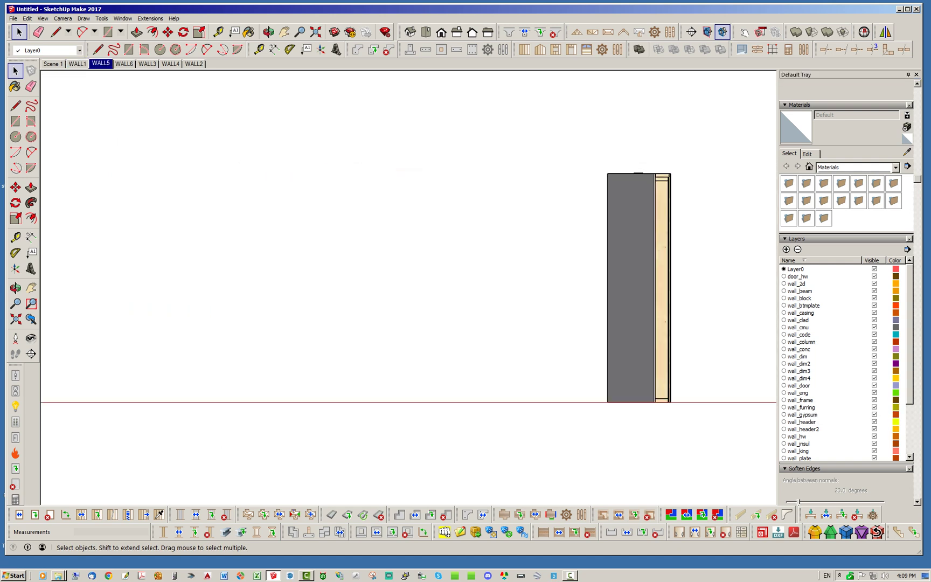
key(Page_Up)
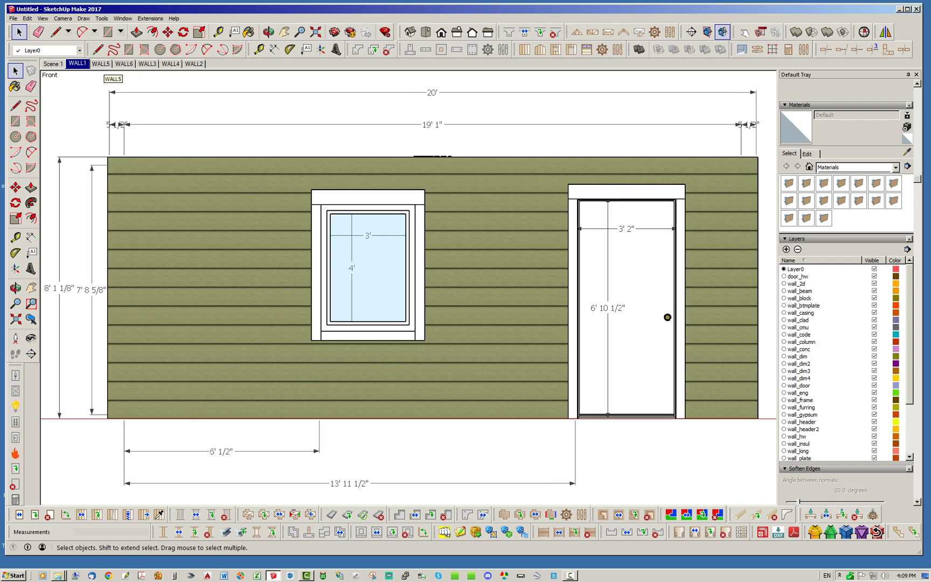
click(101, 63)
key(Page_Up)
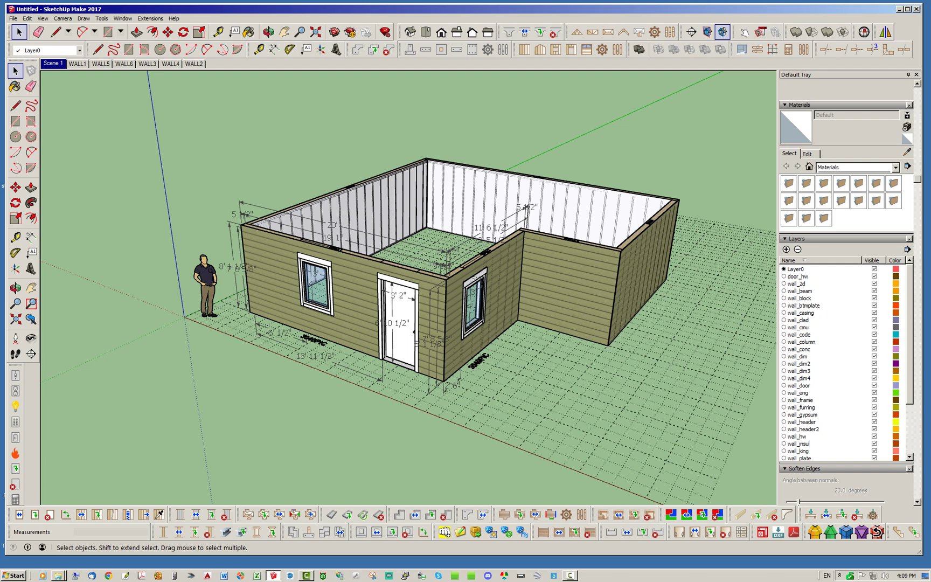
middle_drag(464, 281, 633, 264)
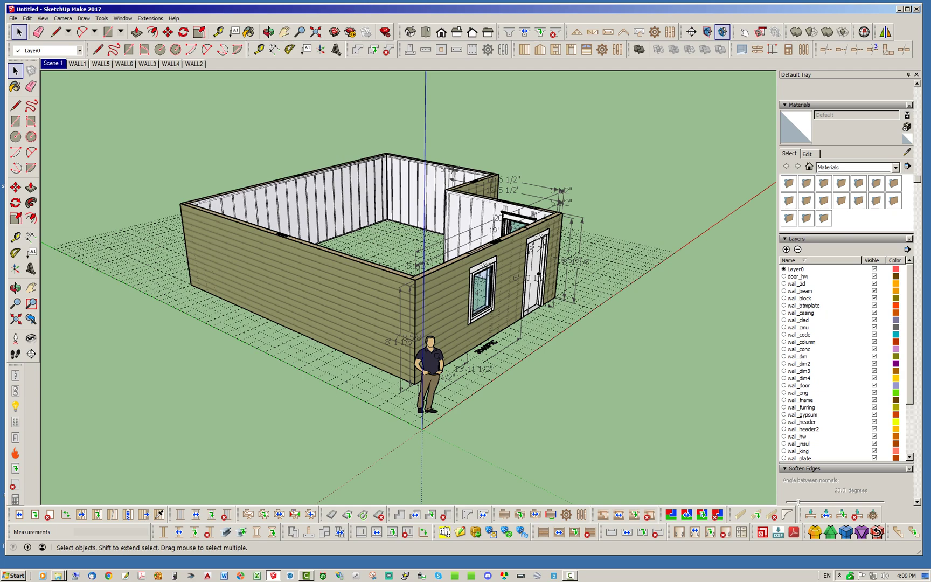
middle_drag(619, 305, 504, 345)
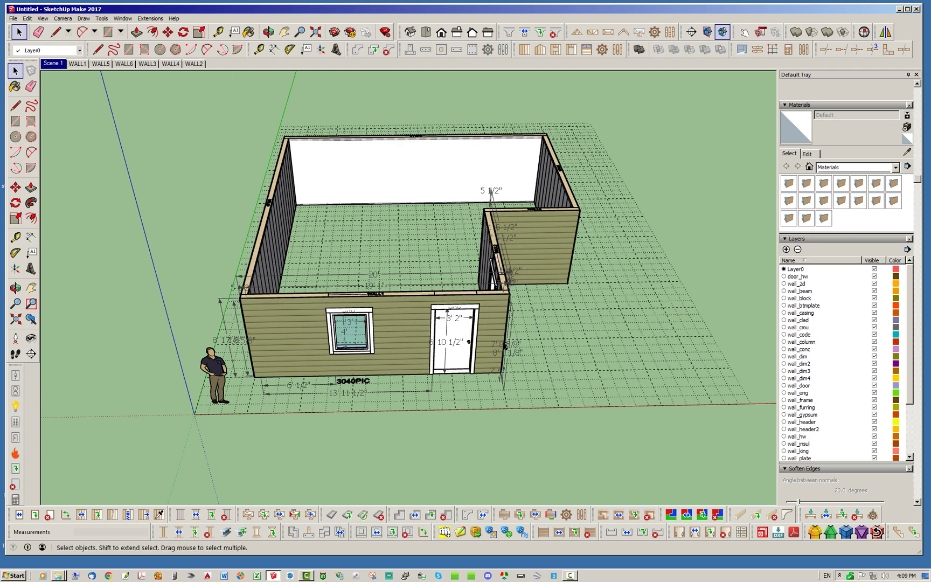
scroll(342, 300, up, 2)
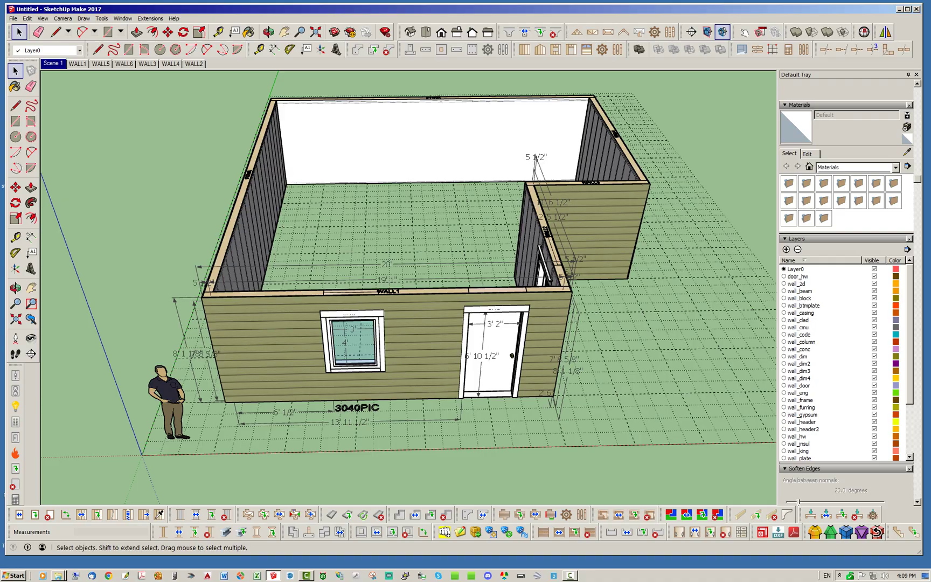
middle_drag(431, 280, 490, 253)
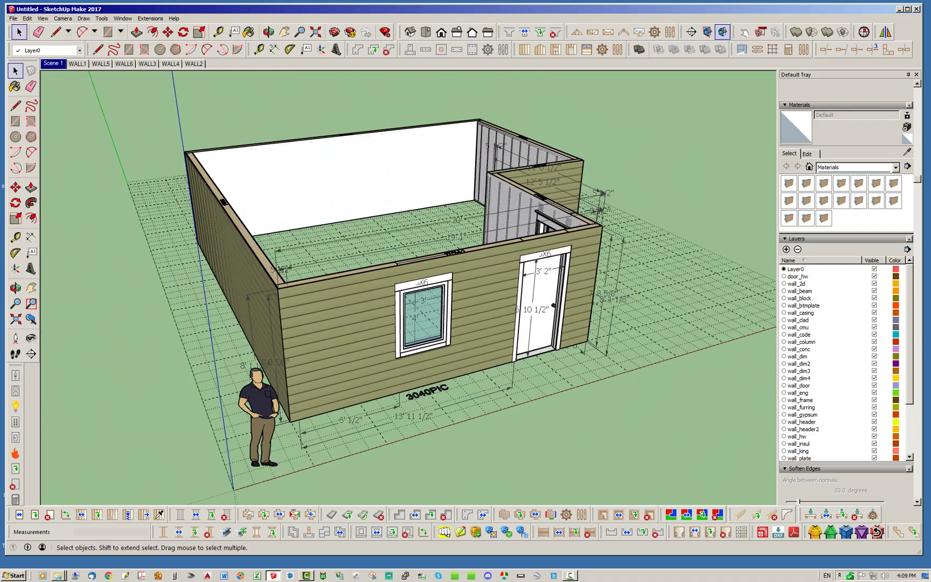
middle_drag(383, 274, 409, 272)
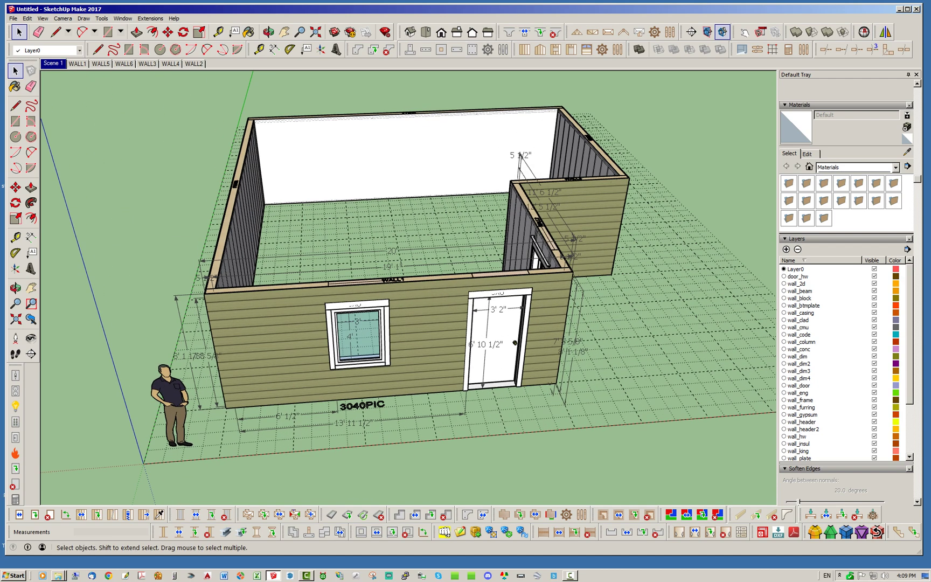
- In the Medeek Wall global settings, set Framing Dimensions to NO and Plan Dimensions to YES, and save the settings
click(617, 50)
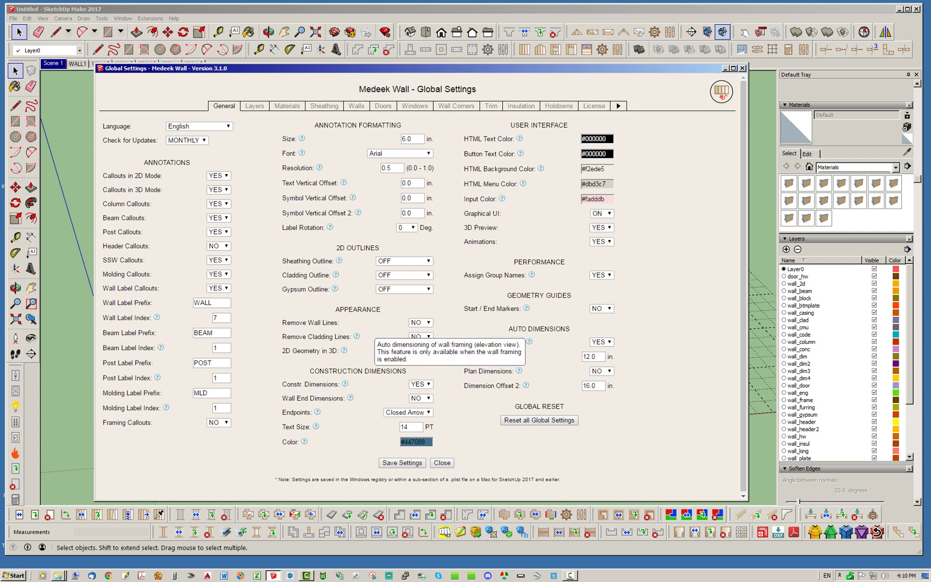
click(601, 342)
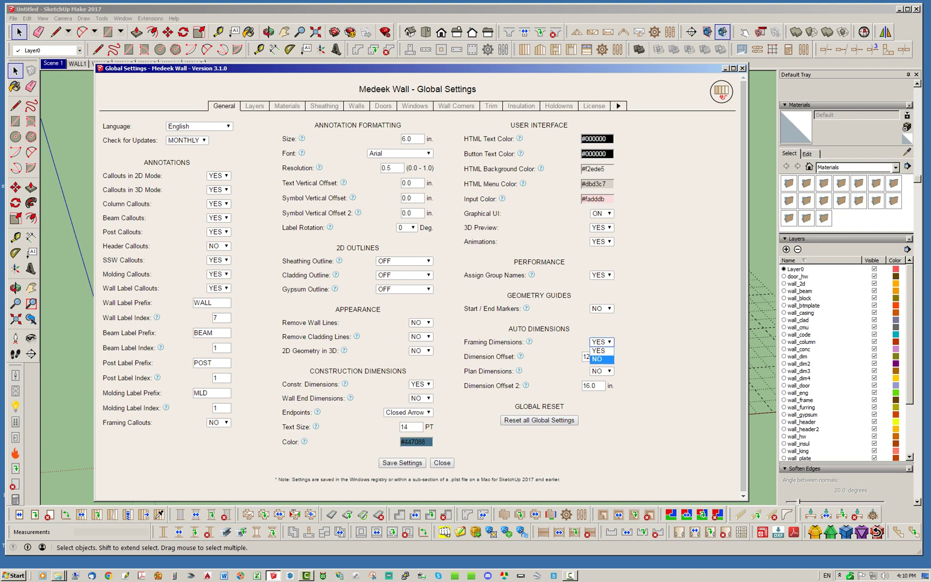
click(597, 359)
click(601, 371)
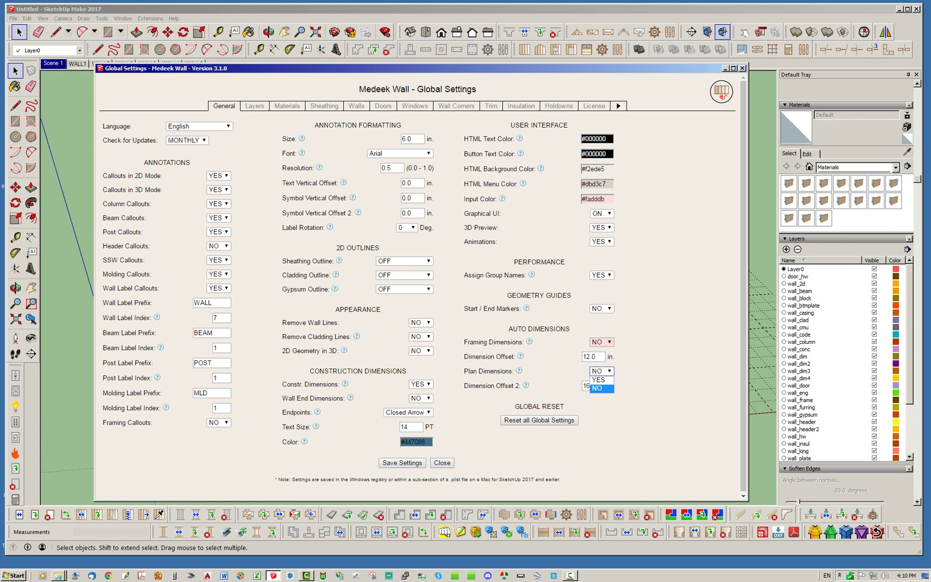
key(Up)
key(Return)
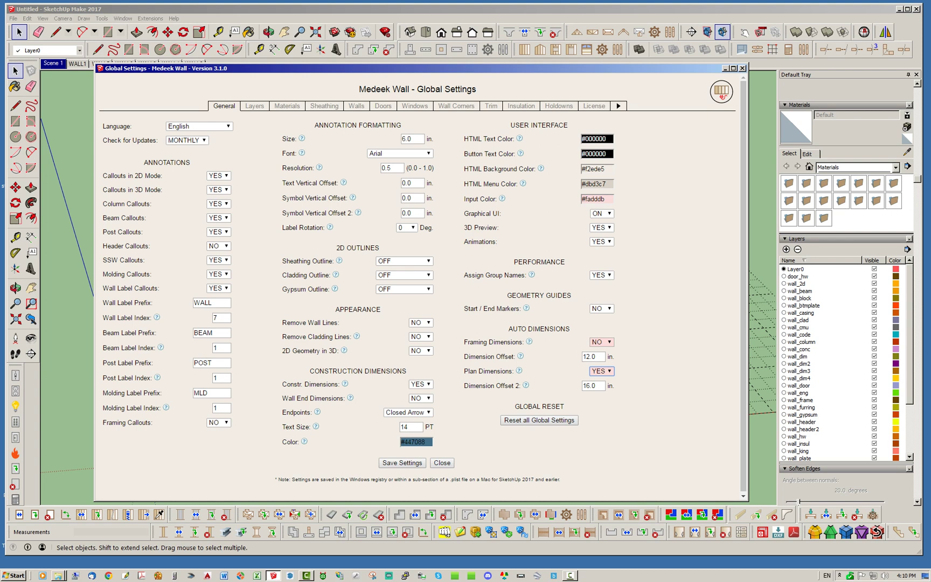
click(402, 462)
click(442, 463)
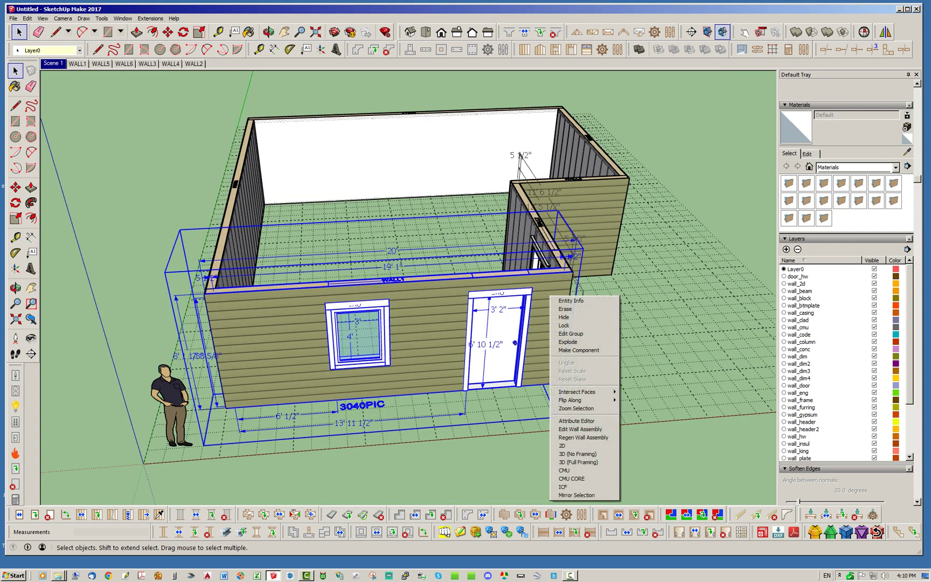
- Regenerate the WALL1 assembly so it uses plan dimensions in place of framing dimensions
mouse_move(579, 392)
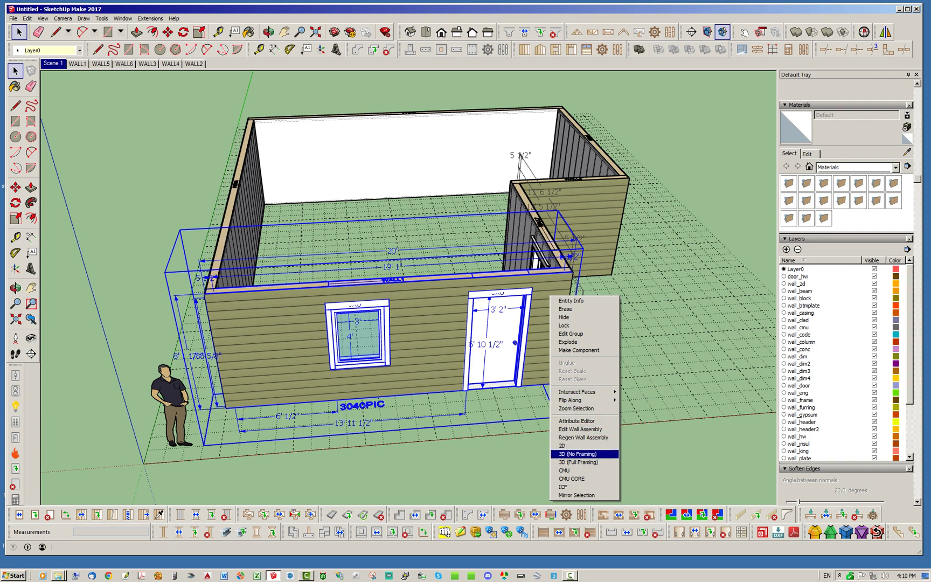
click(583, 437)
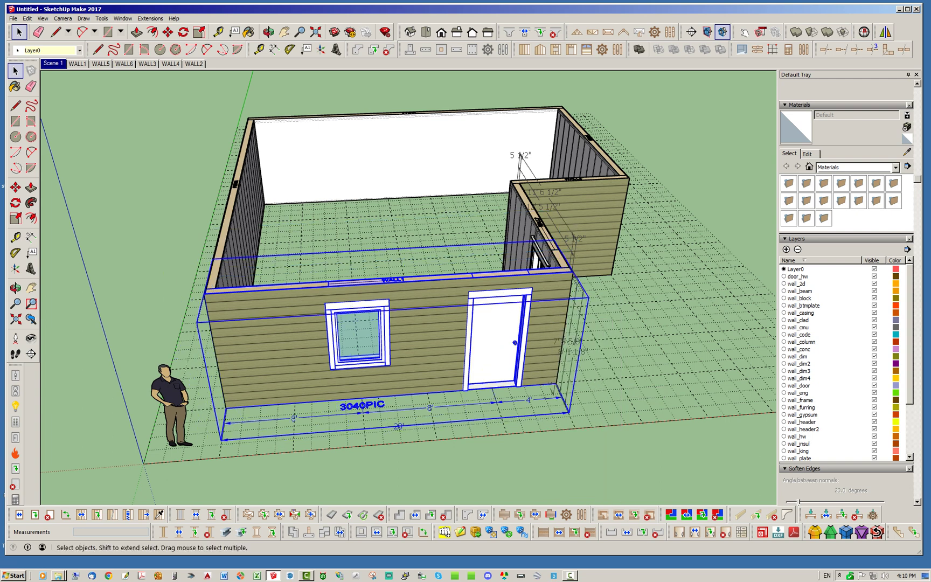
middle_drag(410, 226, 361, 270)
scroll(361, 270, up, 1)
click(361, 270)
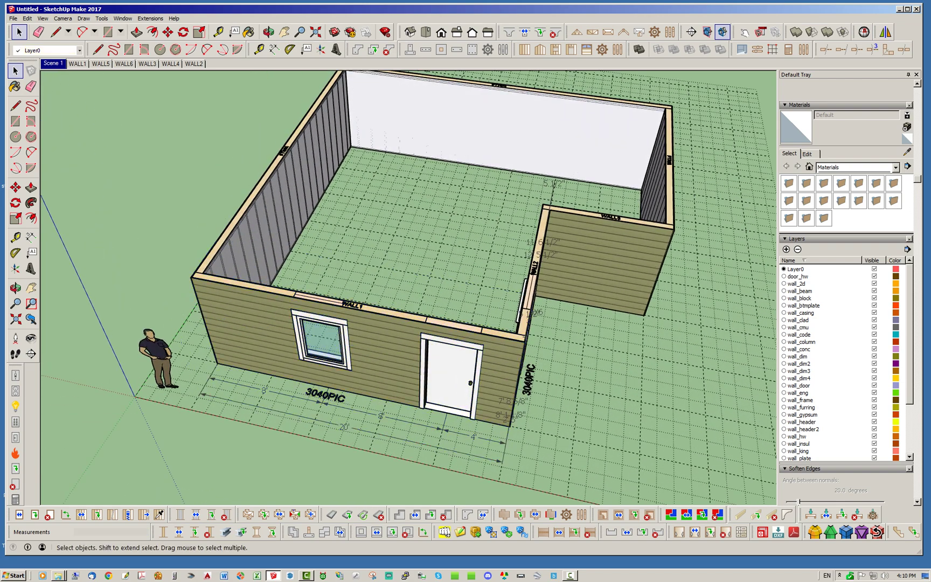
- Regenerate the WALL2, WALL3 and WALL4 assemblies to apply the plan dimension setting
middle_drag(388, 334, 280, 328)
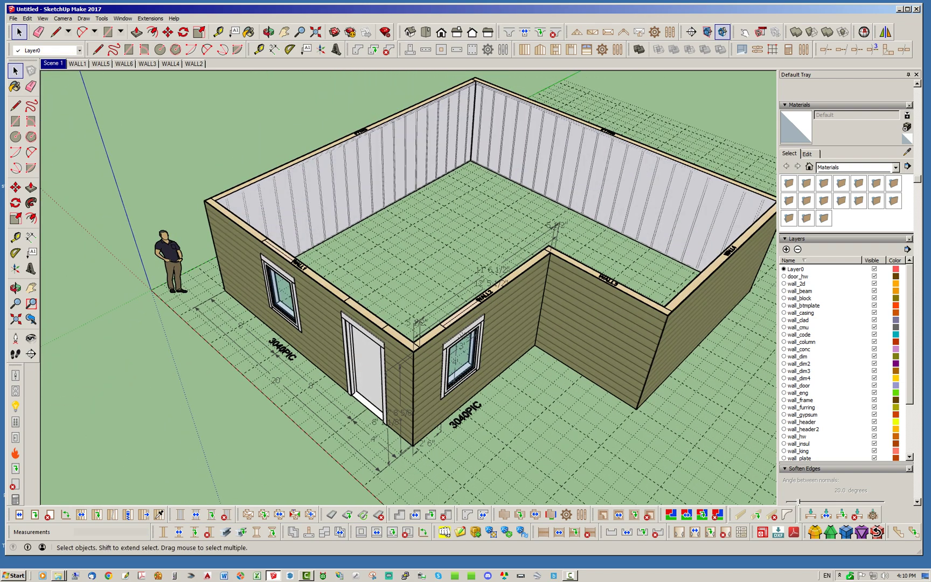
right_click(500, 299)
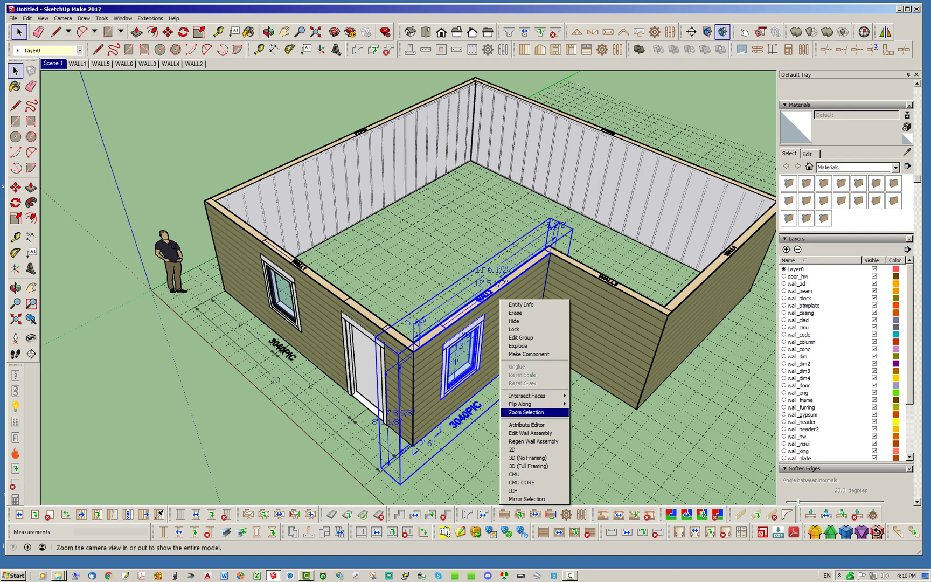
click(534, 441)
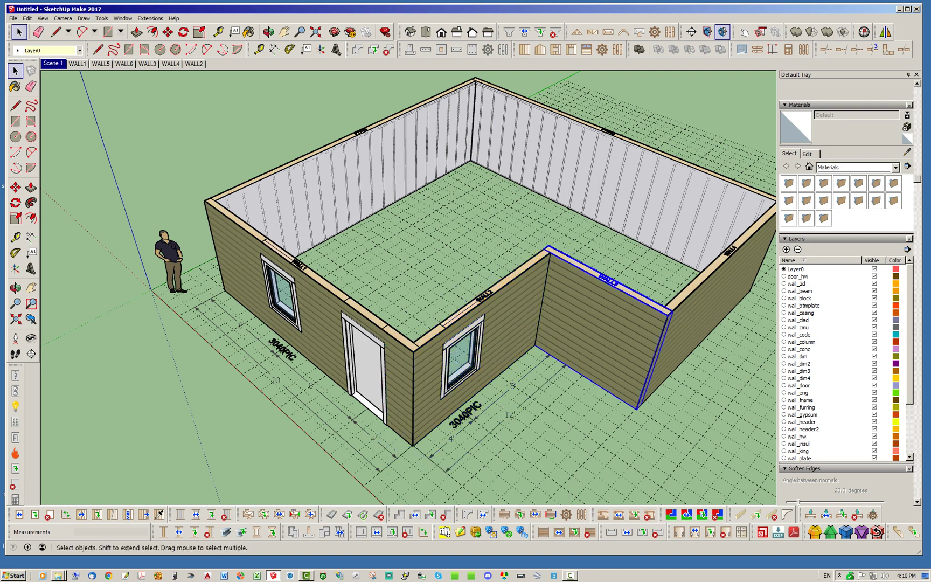
right_click(598, 320)
click(629, 461)
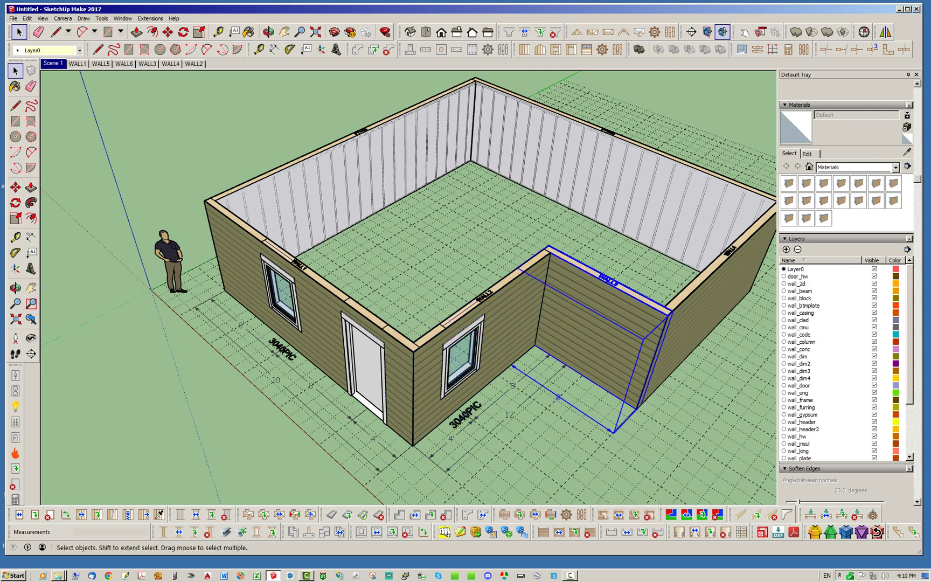
right_click(684, 317)
click(716, 458)
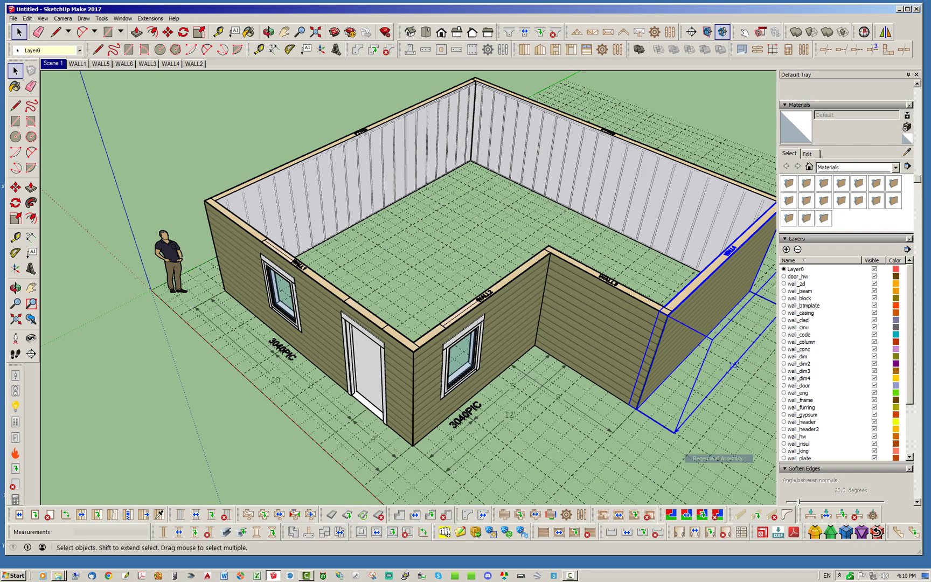
- Regenerate the two 28-foot walls, WALL6 and WALL5, with plan dimensions and clear the selection
middle_drag(716, 458, 201, 358)
key(space)
right_click(339, 341)
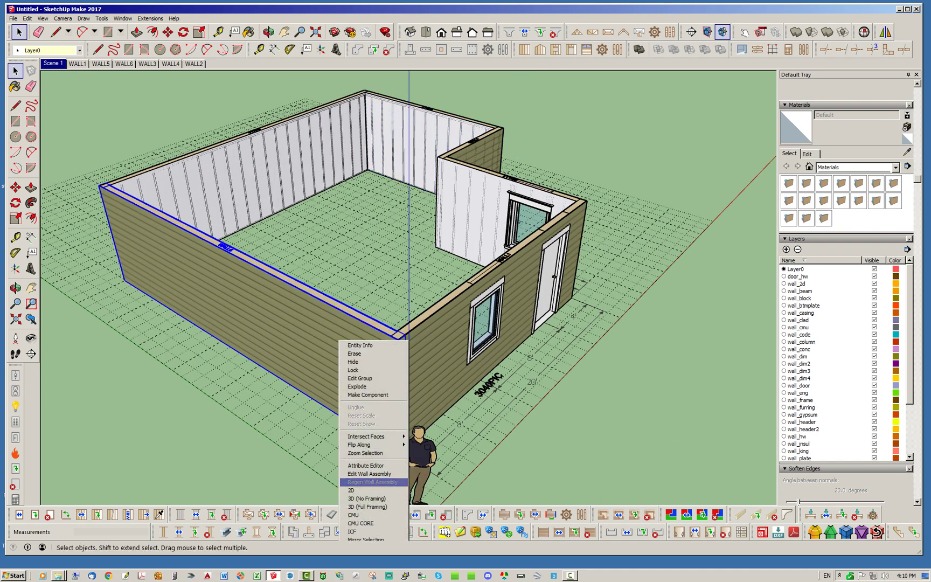
click(372, 482)
right_click(268, 186)
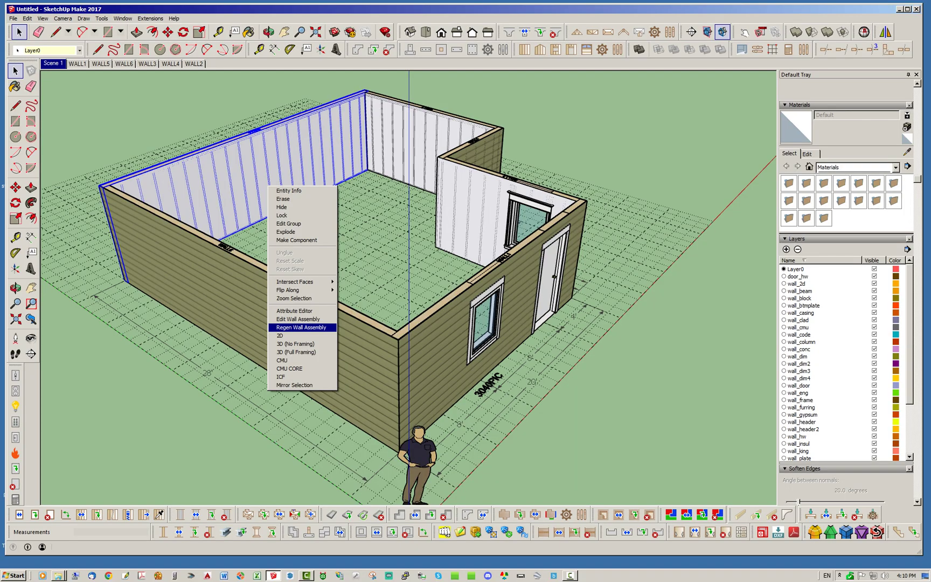
click(302, 327)
middle_drag(302, 291, 335, 328)
middle_drag(485, 302, 237, 293)
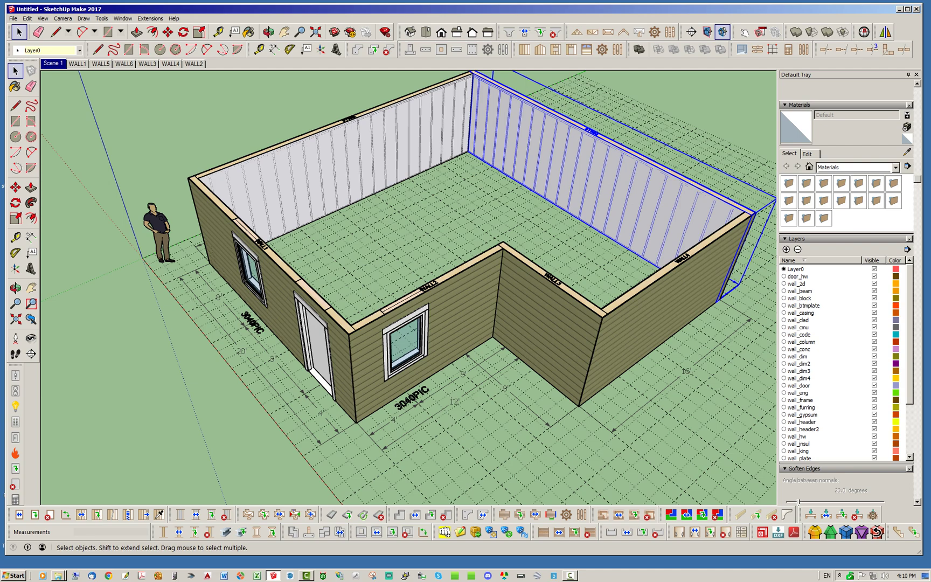
scroll(227, 261, down, 2)
key(ctrl+t)
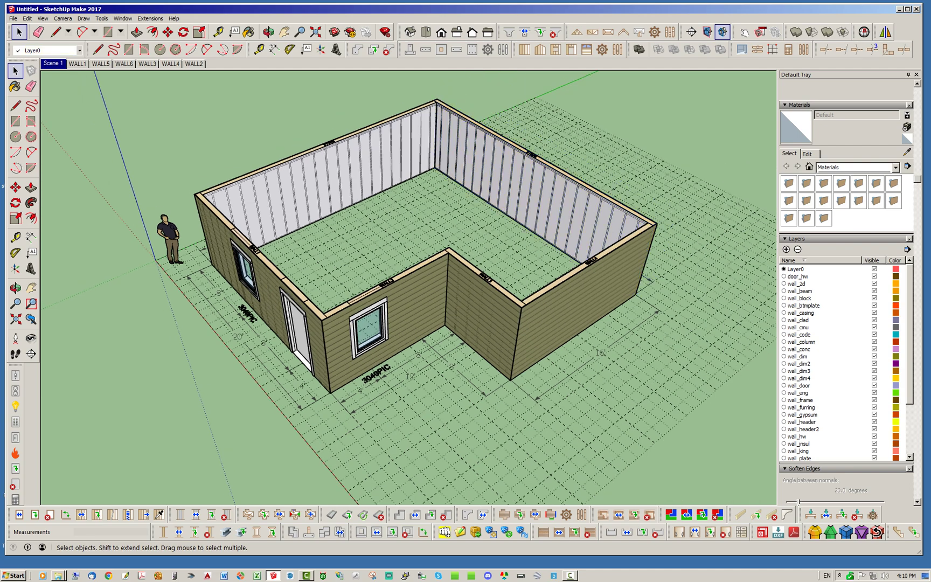
- Hide the Medeek grid beneath the building
middle_drag(324, 318, 442, 323)
click(619, 409)
right_click(567, 359)
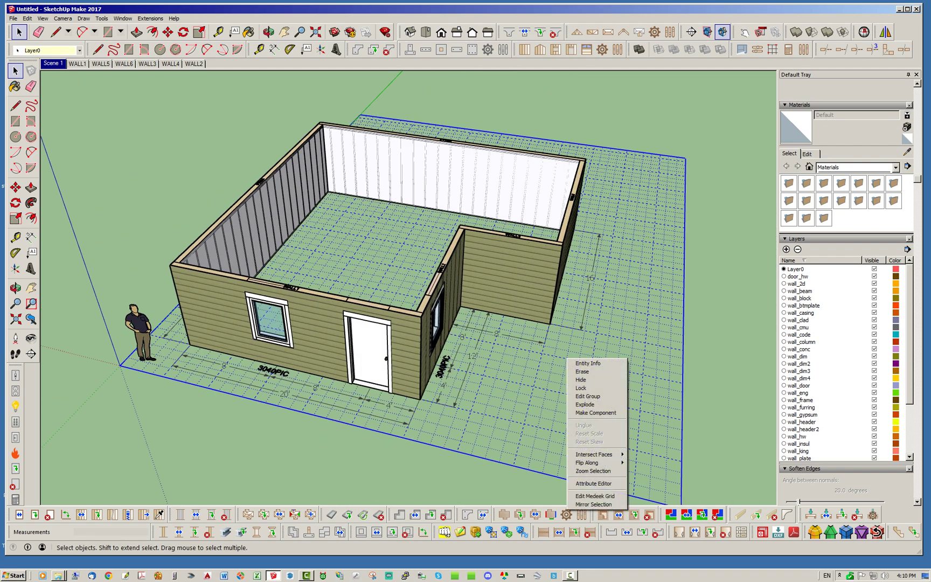
click(582, 380)
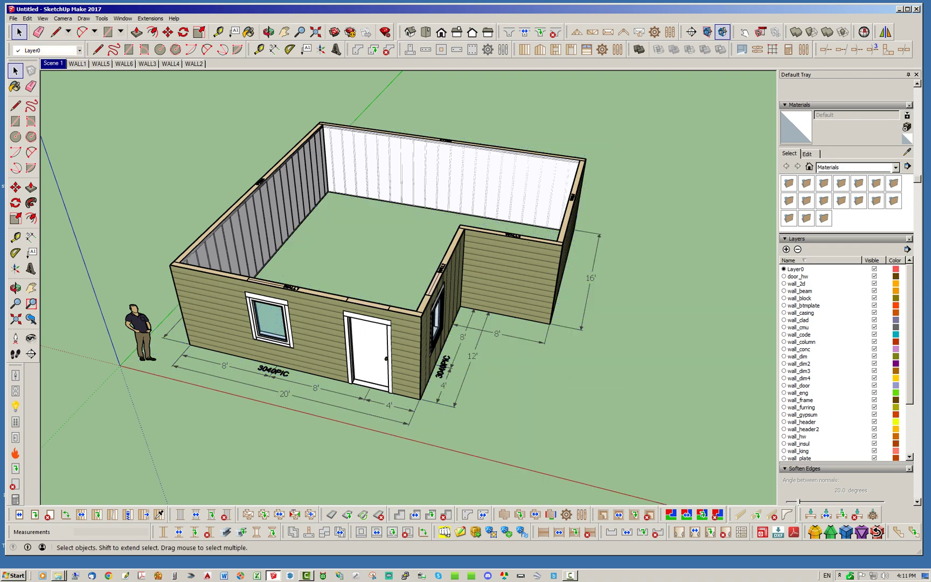
- Show the building from the top in parallel projection as a flat floor plan
middle_drag(410, 280, 402, 312)
mouse_move(401, 259)
middle_down()
mouse_move(477, 266)
mouse_move(504, 218)
mouse_move(485, 243)
mouse_move(399, 253)
middle_up()
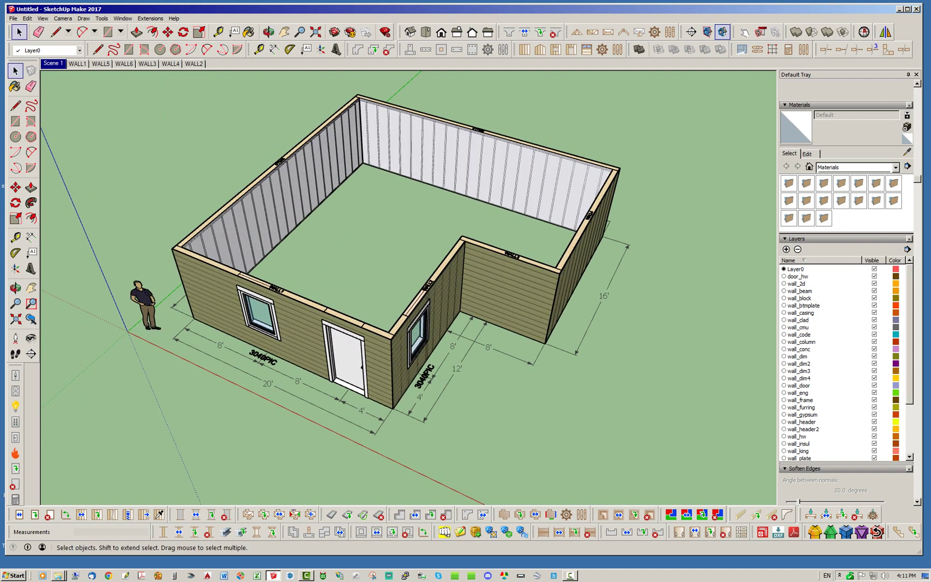
scroll(412, 399, up, 1)
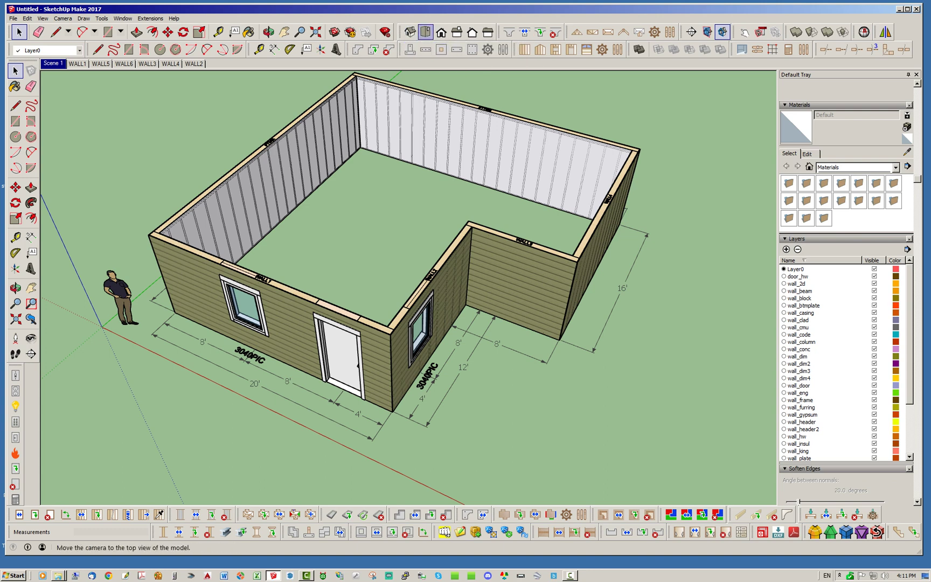
click(425, 32)
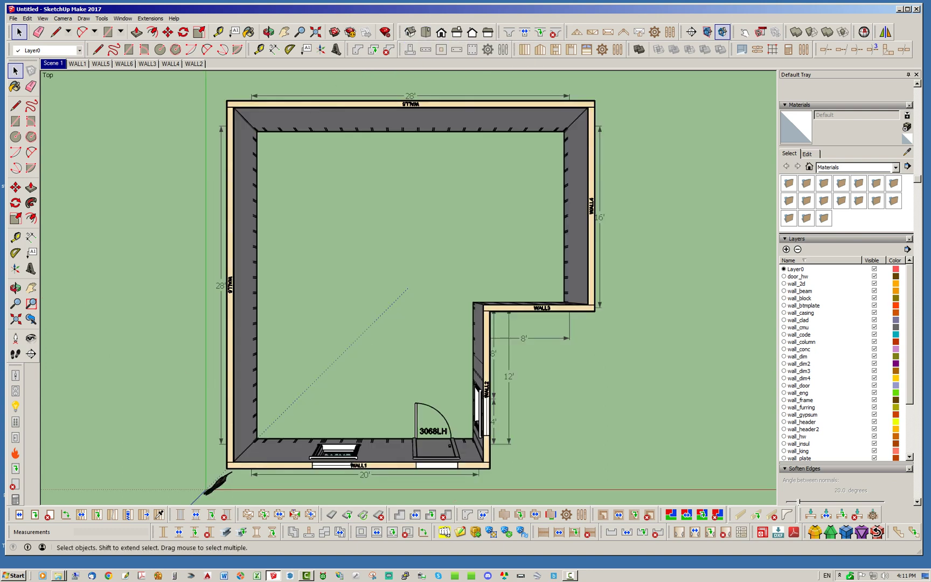
click(64, 18)
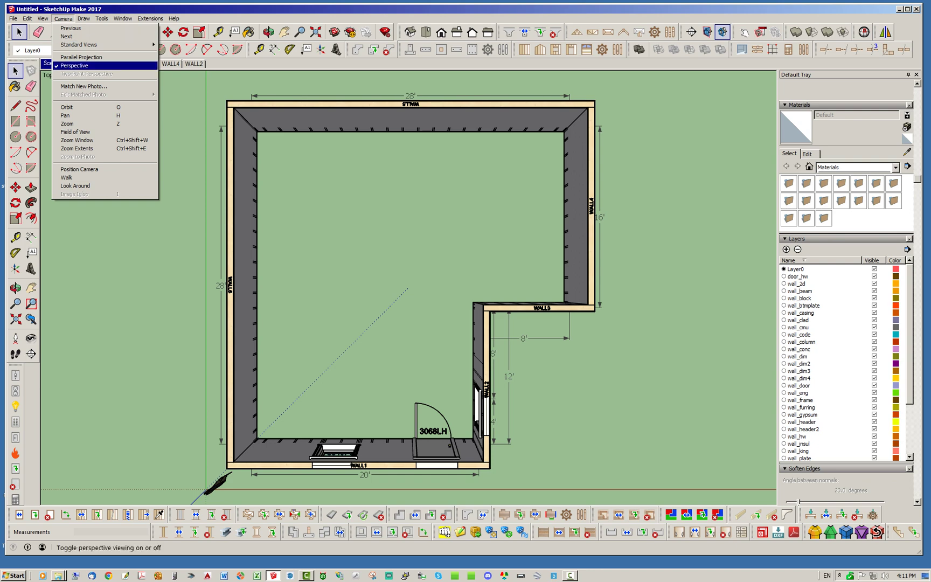
click(81, 56)
scroll(549, 177, down, 1)
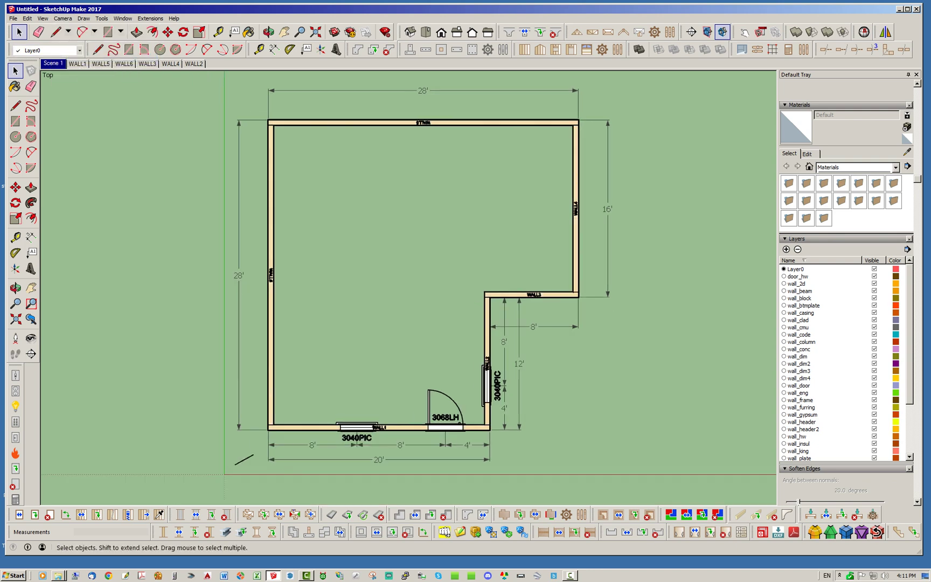
- Examine the plan dimensions around the walls, windows and door in the top view
scroll(311, 299, up, 2)
scroll(452, 224, down, 3)
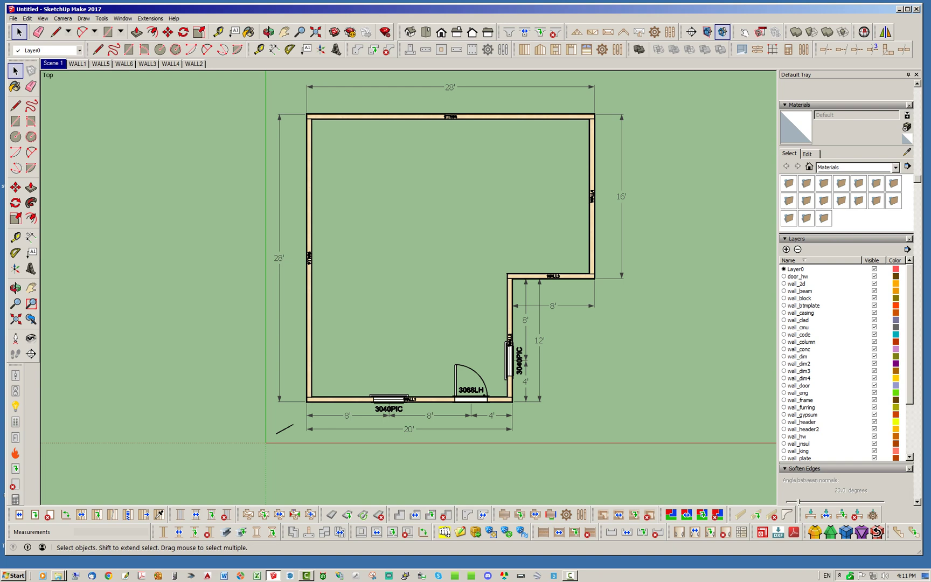
shift+middle_drag(453, 223, 483, 218)
scroll(457, 216, up, 1)
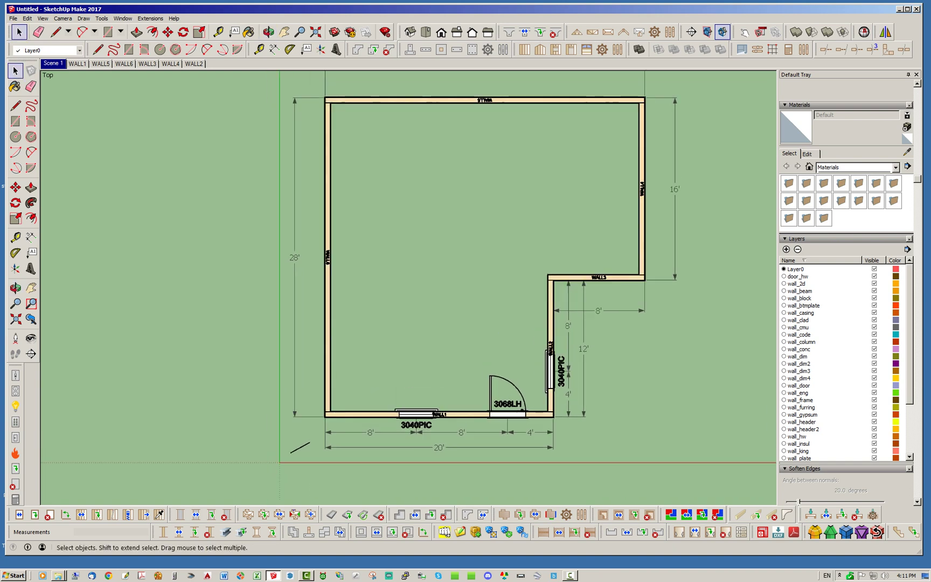
scroll(457, 216, down, 1)
shift+middle_drag(457, 216, 473, 226)
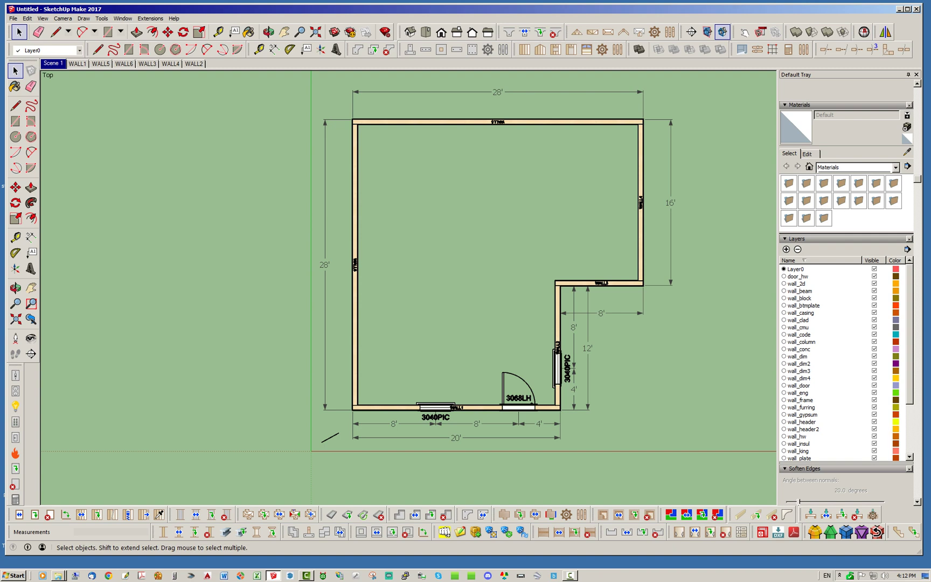
scroll(523, 374, down, 2)
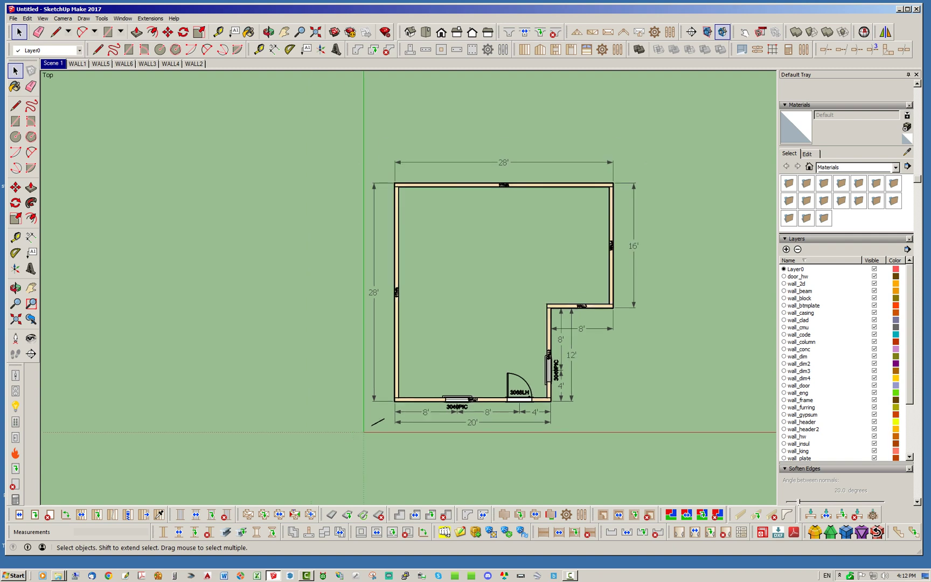
scroll(434, 207, up, 2)
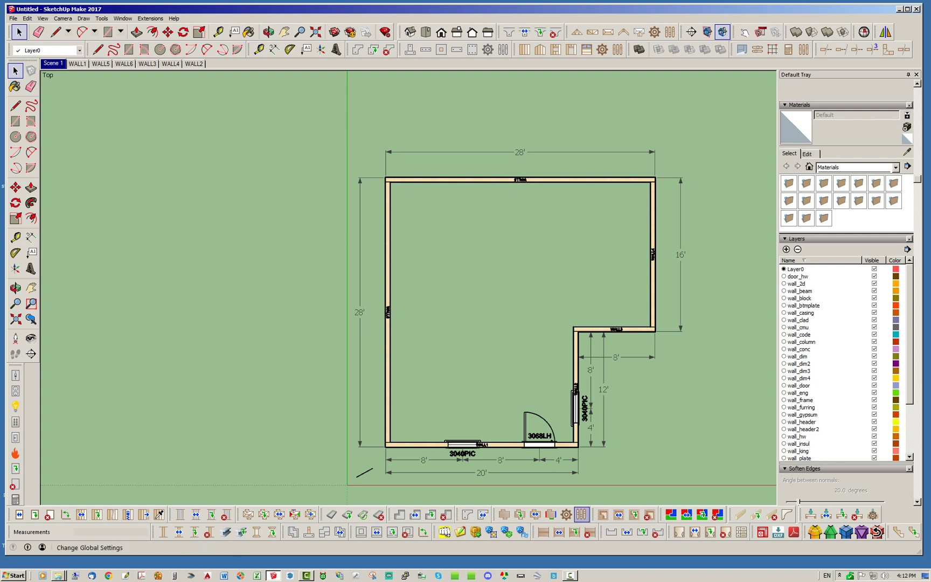
- Open the Medeek Wall global settings and check the auto dimension options
click(582, 514)
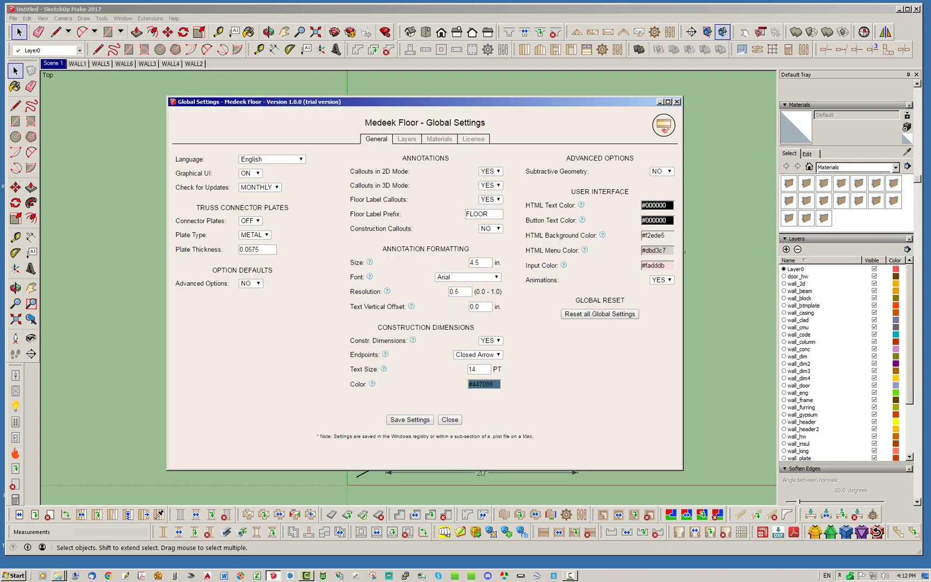
click(678, 102)
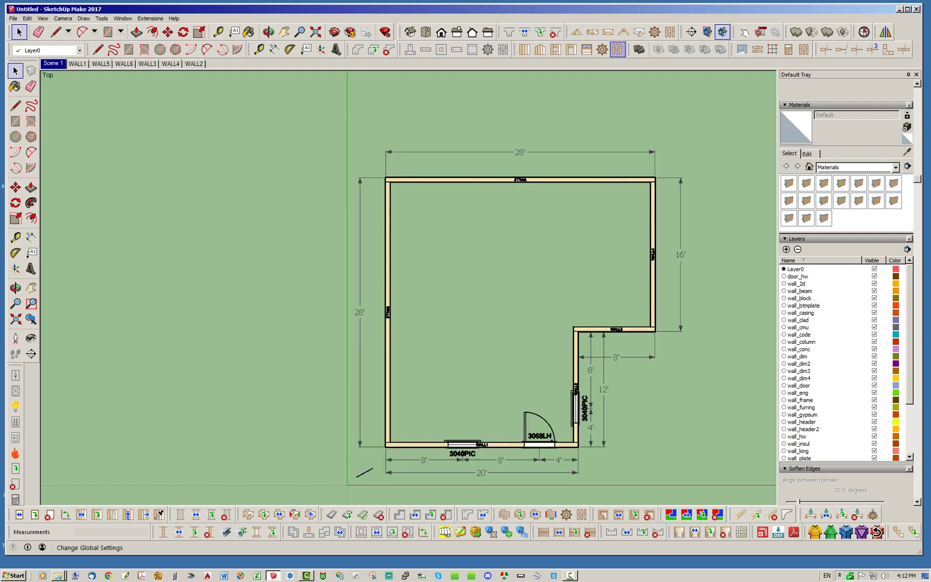
click(617, 49)
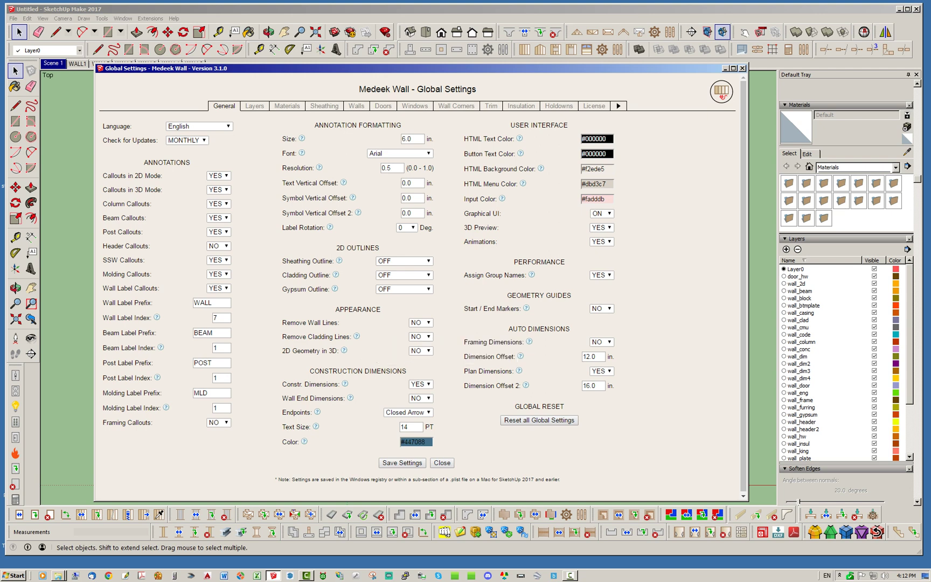
mouse_move(520, 356)
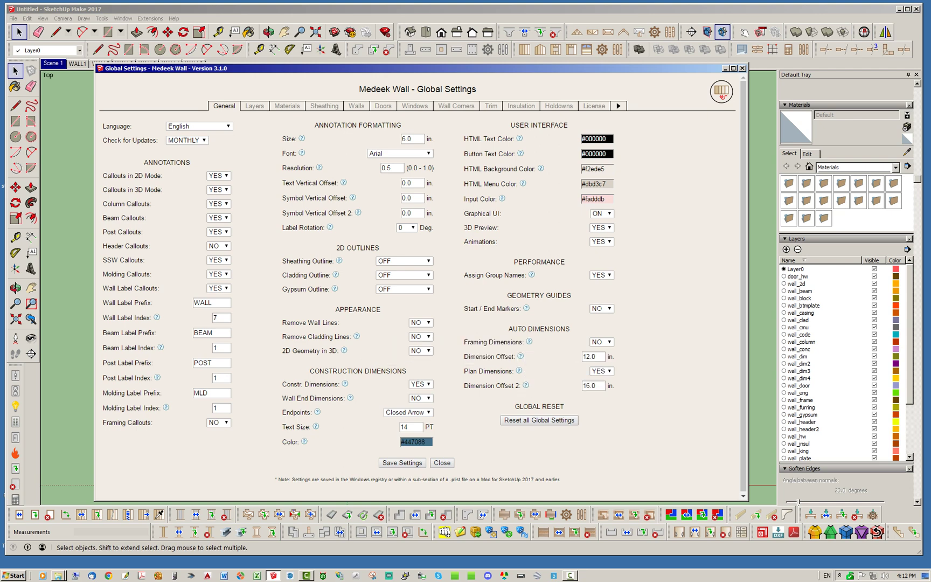